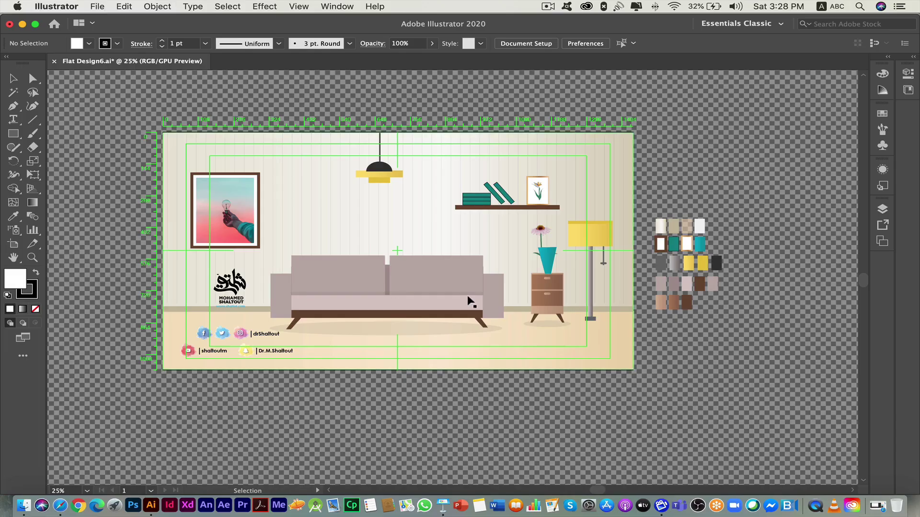
Pan the artboard slightly right and show the Layers panel listing Layer 3 and locked Layer 2
{"action": "left_click", "coordinate": [13, 257]}
{"action": "left_click_drag", "start_coordinate": [250, 243], "coordinate": [264, 241]}
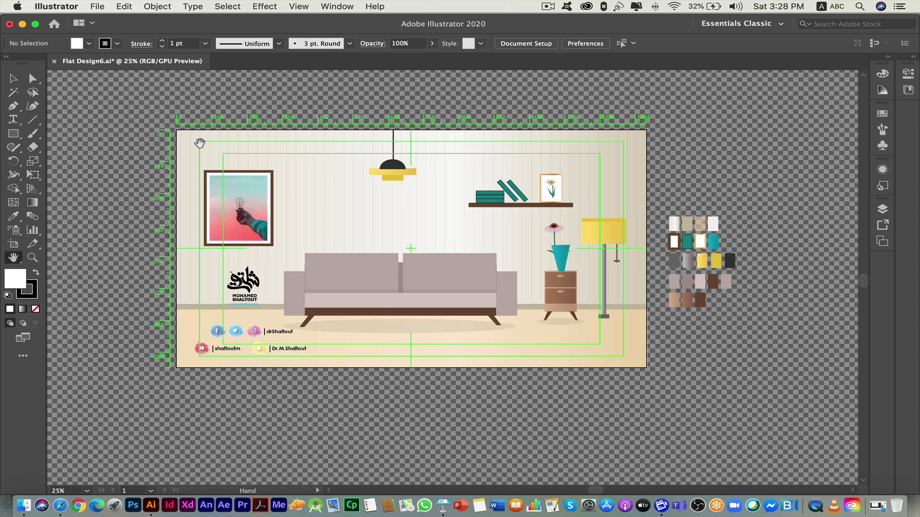
{"action": "left_click", "coordinate": [882, 211]}
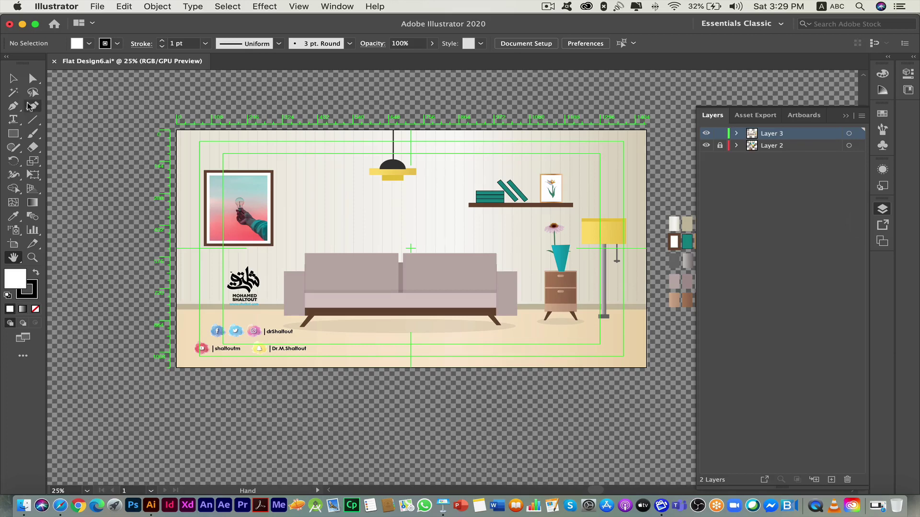
With the Selection tool, toggle Layer 3's visibility and select then deselect its artwork
{"action": "key", "text": "v"}
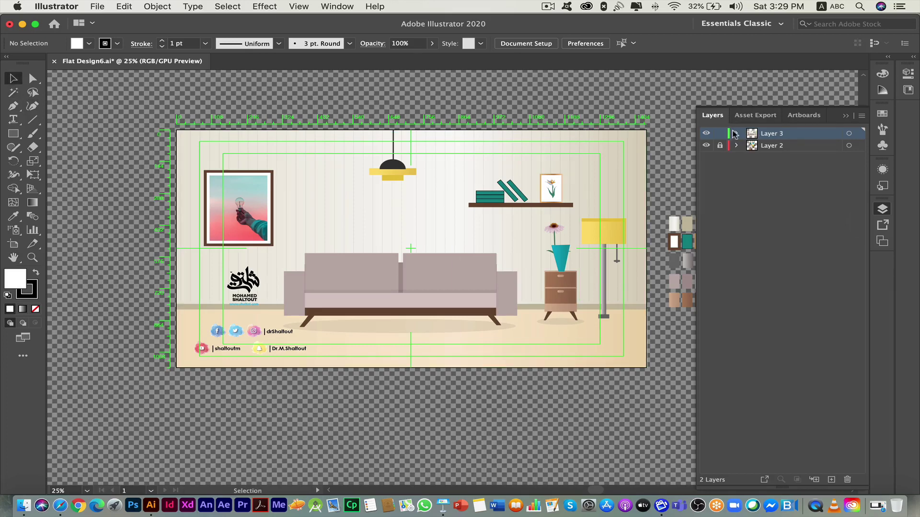
{"action": "left_click", "coordinate": [707, 134]}
{"action": "left_click", "coordinate": [707, 133]}
{"action": "left_click", "coordinate": [445, 282]}
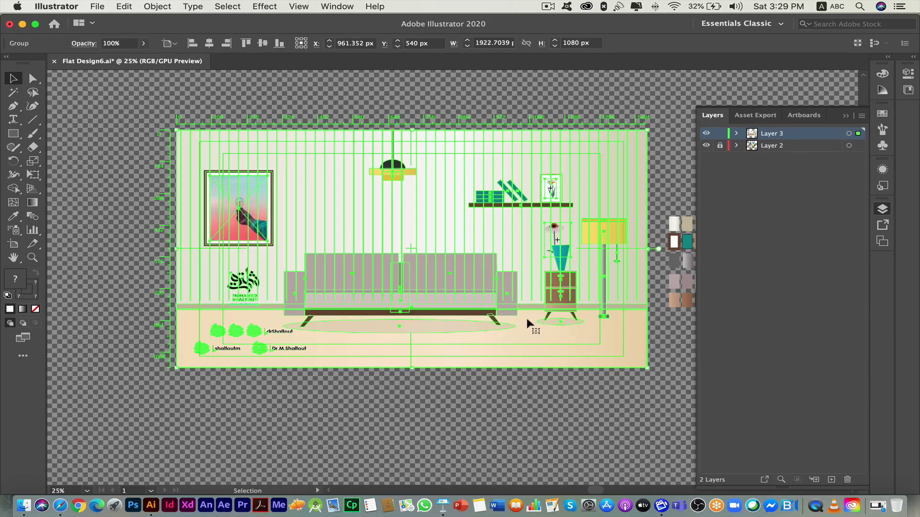
{"action": "left_click", "coordinate": [781, 439]}
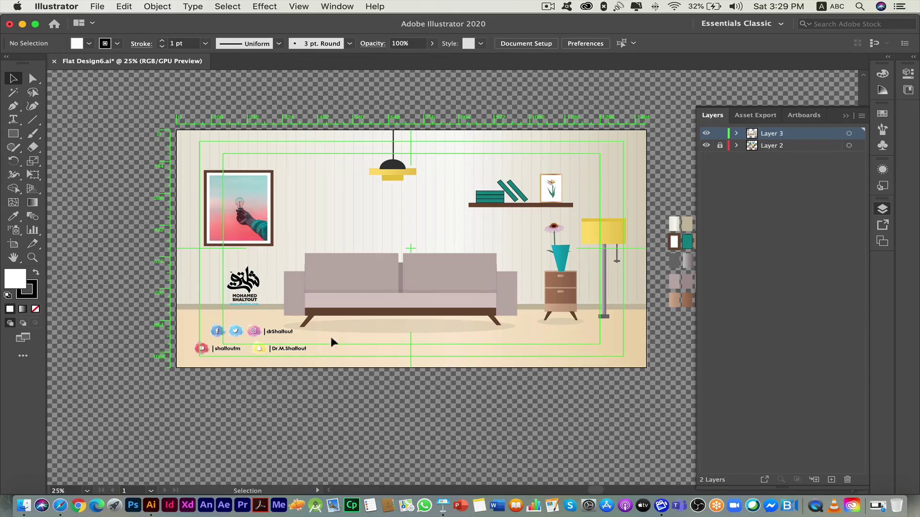
Expand Layer 3 and its room group, then hide the social-media icons sublayer
{"action": "left_click", "coordinate": [737, 134]}
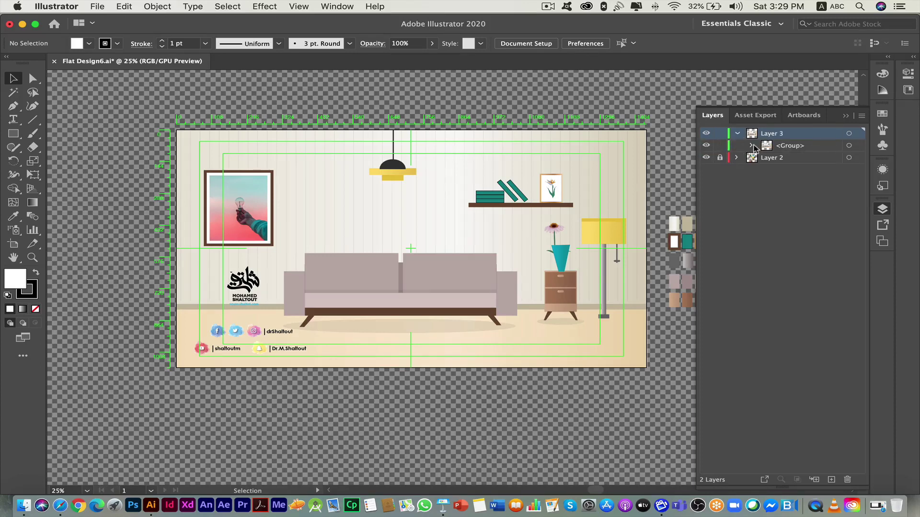
{"action": "left_click", "coordinate": [752, 145]}
{"action": "left_click", "coordinate": [825, 162]}
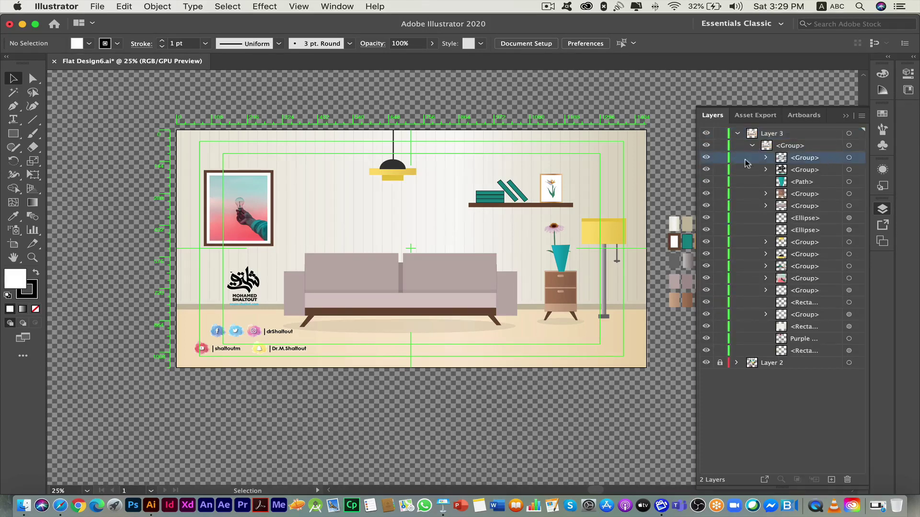
{"action": "left_click", "coordinate": [706, 157]}
{"action": "left_click", "coordinate": [706, 159]}
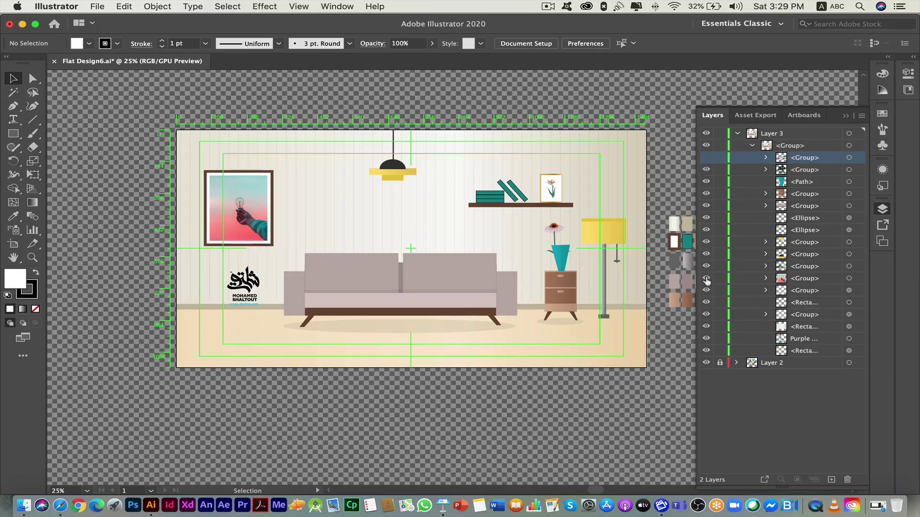
Try moving the picture-frame group down, undo it, and target the whole room group
{"action": "left_click", "coordinate": [706, 279]}
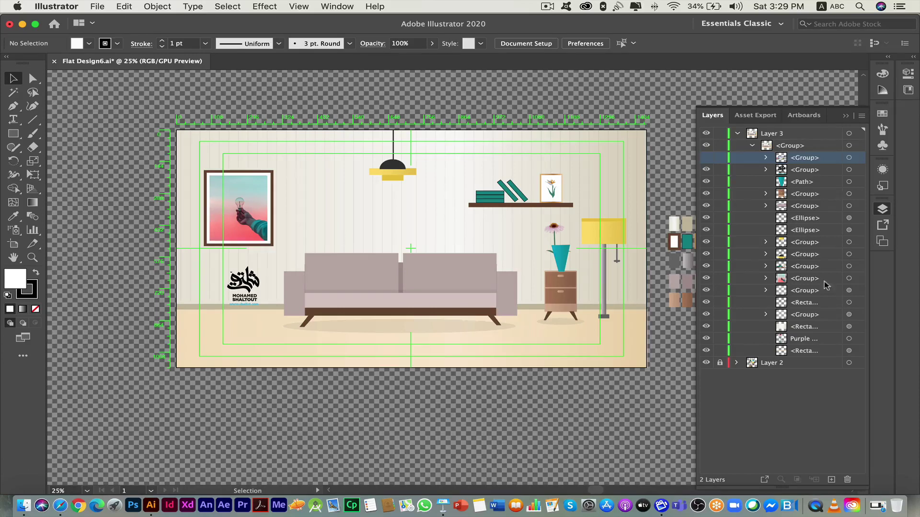
{"action": "mouse_move", "coordinate": [822, 281]}
{"action": "left_mouse_down"}
{"action": "mouse_move", "coordinate": [836, 383]}
{"action": "mouse_move", "coordinate": [832, 375]}
{"action": "left_mouse_up"}
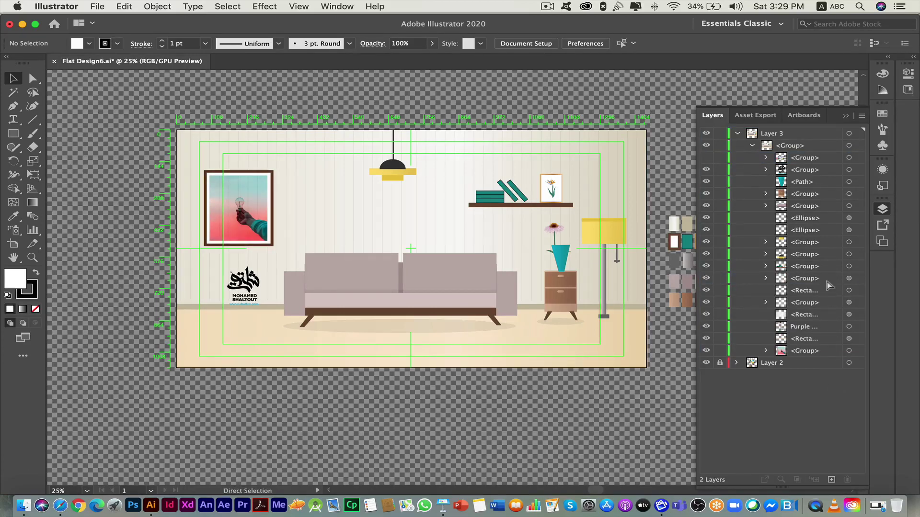
{"action": "key", "text": "ctrl+z"}
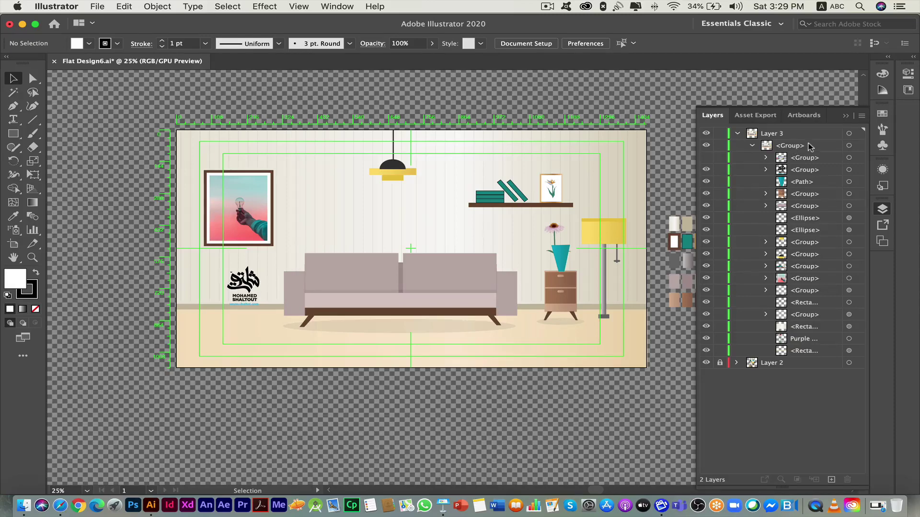
{"action": "left_click", "coordinate": [810, 146]}
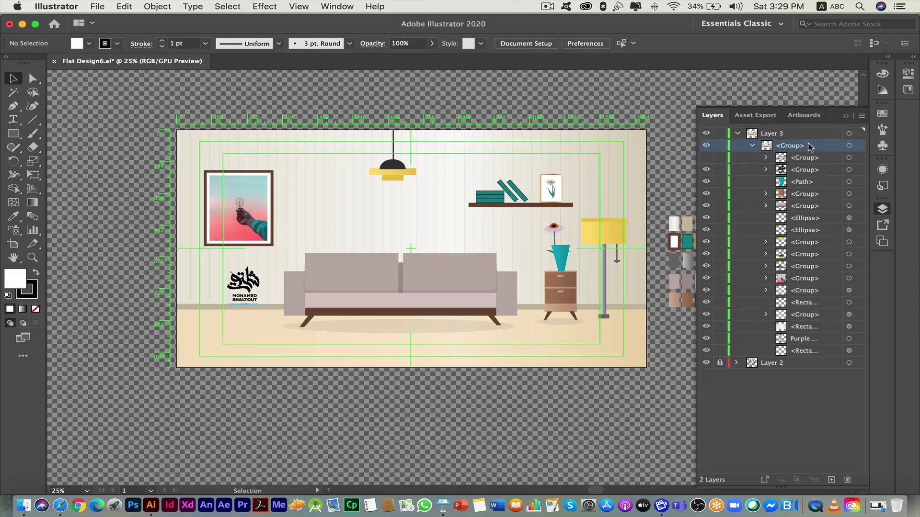
{"action": "left_click", "coordinate": [866, 116]}
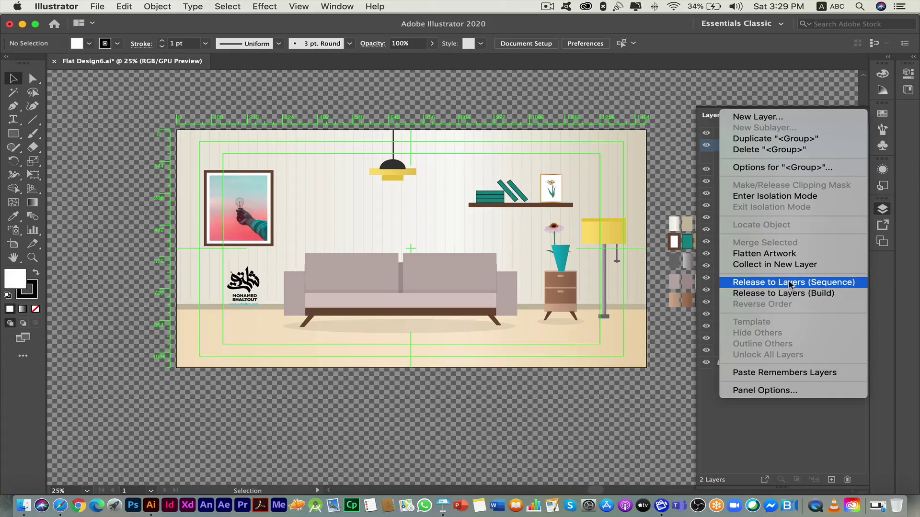
Release the room group to layers (sequence) and move Layers 5–21 to the top level
{"action": "left_click", "coordinate": [790, 285]}
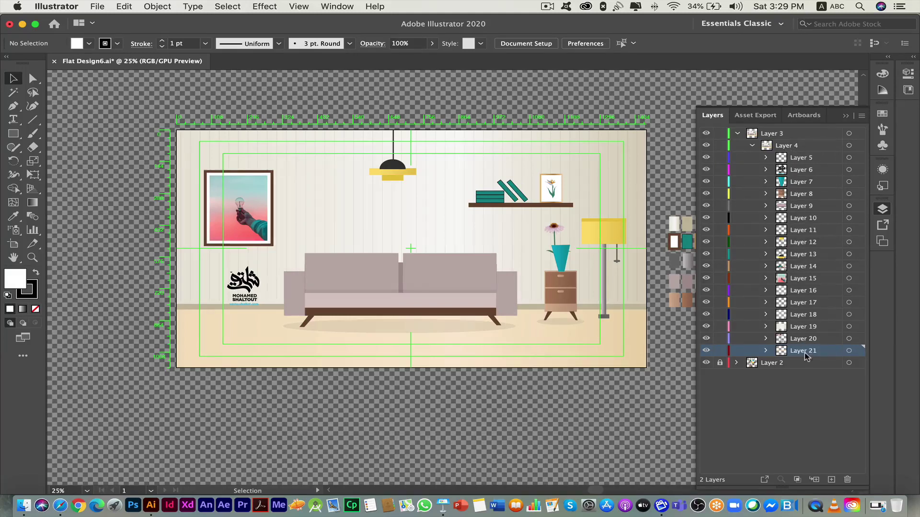
{"action": "left_click", "coordinate": [808, 161]}
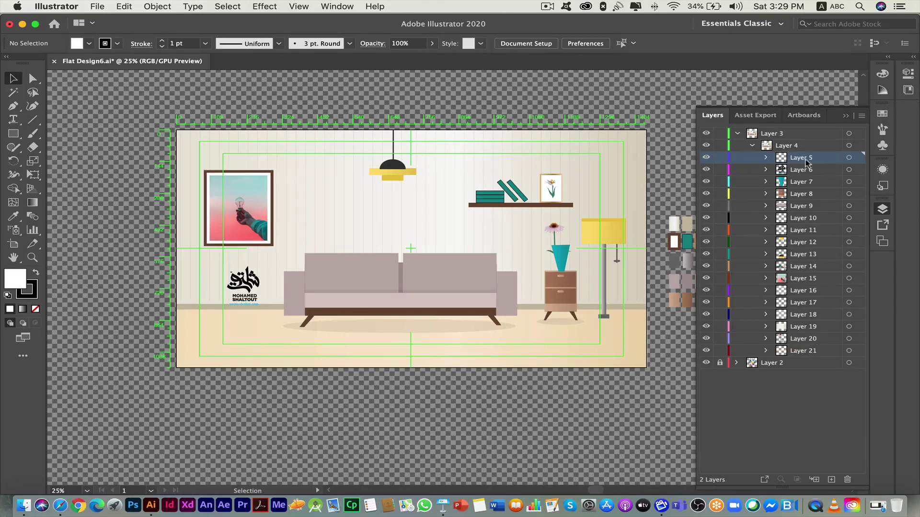
{"action": "left_click", "coordinate": [818, 350], "text": "shift"}
{"action": "left_click_drag", "start_coordinate": [799, 159], "coordinate": [775, 395]}
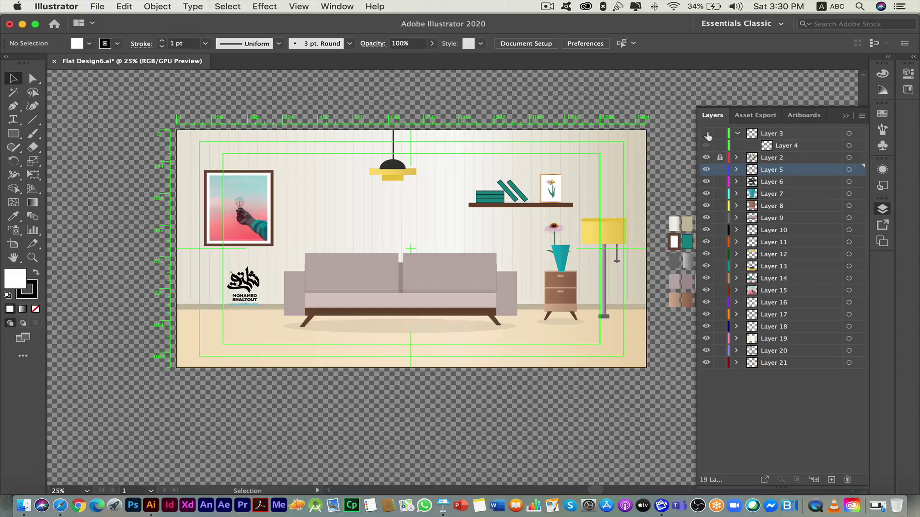
Delete the emptied Layer 3 and Layer 2, confirming the deletion
{"action": "left_click", "coordinate": [795, 134]}
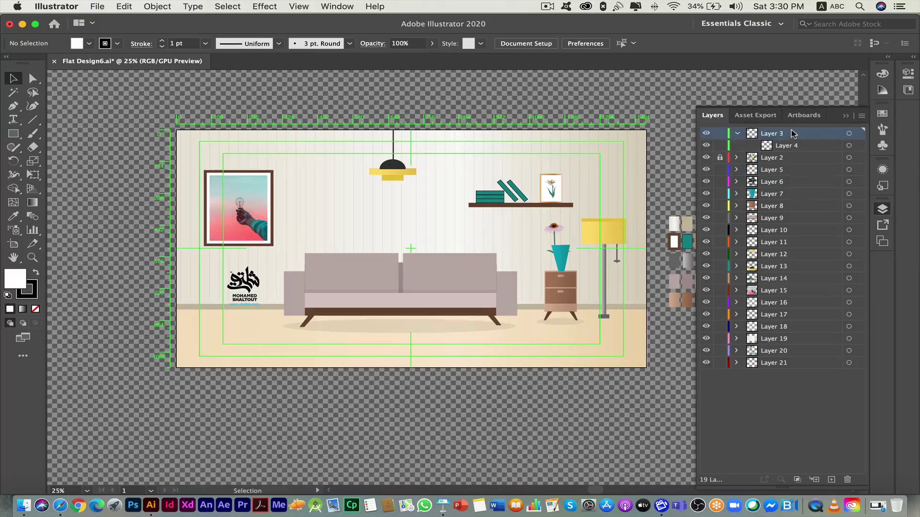
{"action": "left_click", "coordinate": [847, 480]}
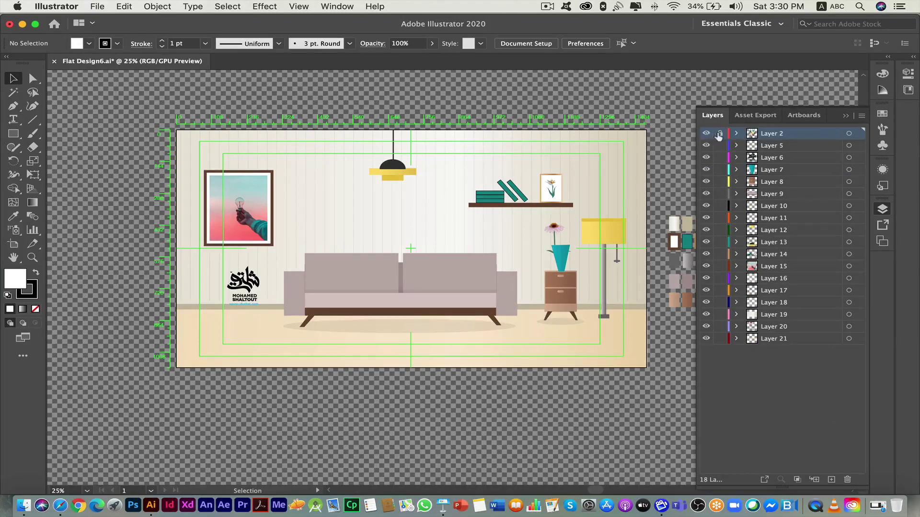
{"action": "left_click", "coordinate": [847, 479]}
{"action": "left_click", "coordinate": [575, 276]}
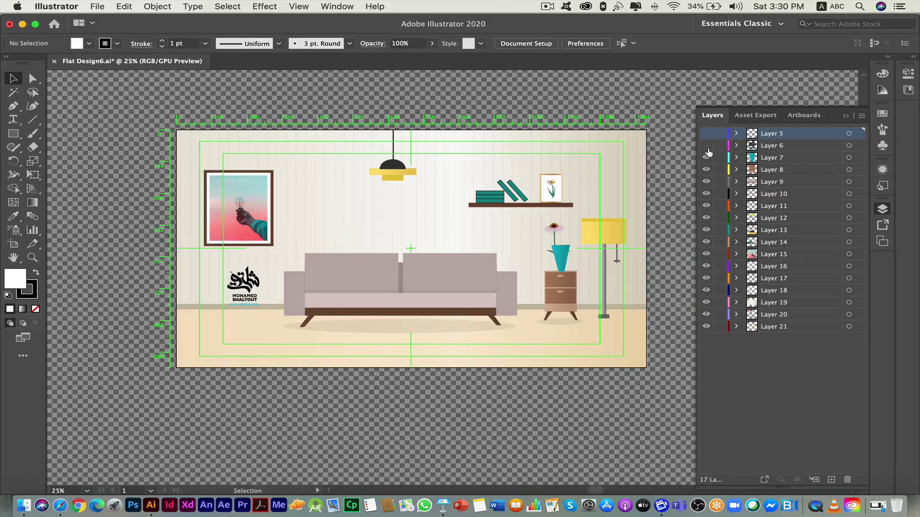
Hide and reshow the upper layers, including Layer 5, to see what artwork they hold
{"action": "left_click", "coordinate": [706, 146]}
{"action": "left_click", "coordinate": [706, 169]}
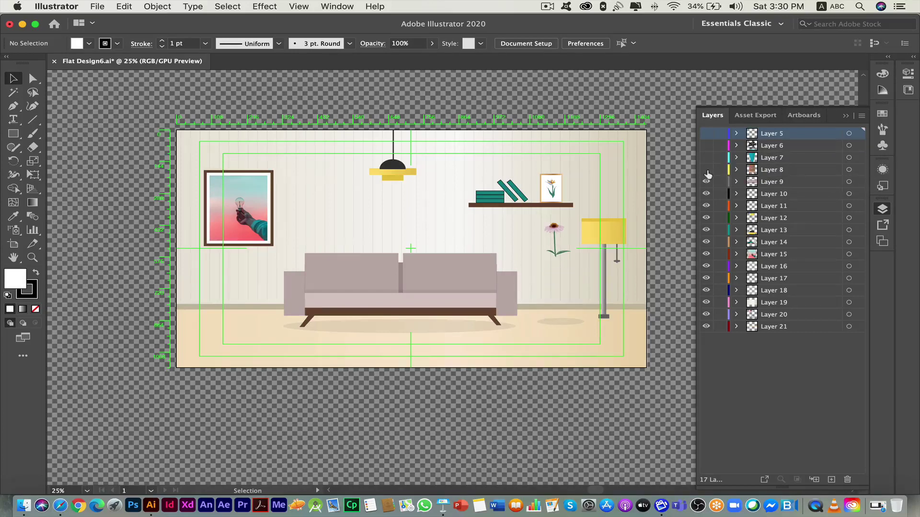
{"action": "left_click_drag", "start_coordinate": [706, 169], "coordinate": [707, 145]}
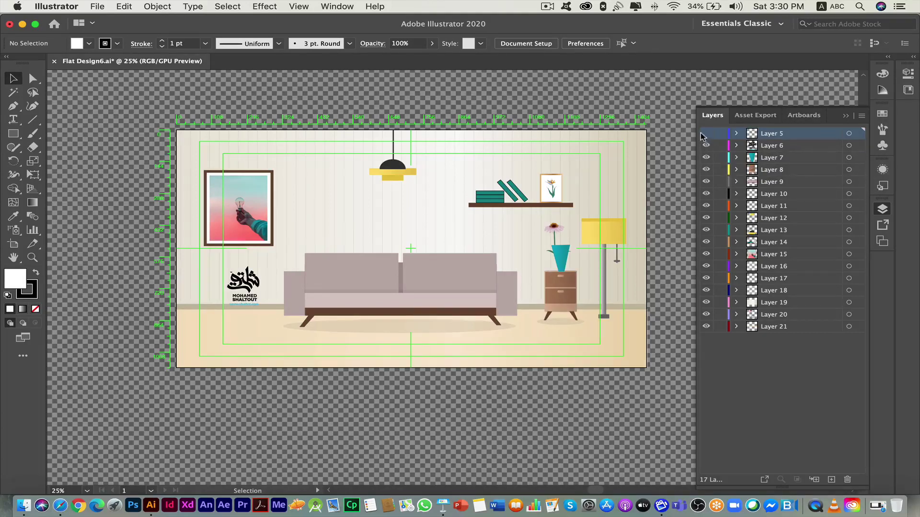
{"action": "left_click", "coordinate": [706, 133]}
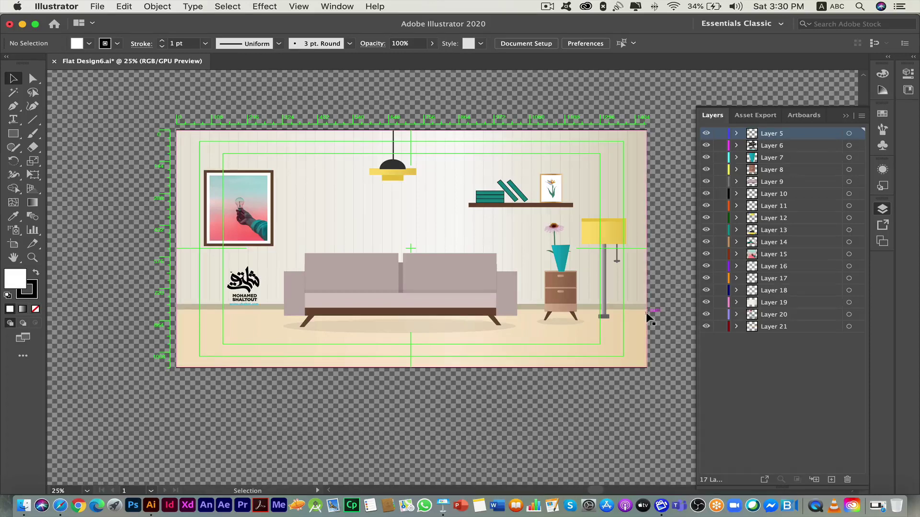
Check Layer 21's floor shadow and Layer 20, then select the teal vase to trace Layer 7
{"action": "left_click", "coordinate": [772, 328]}
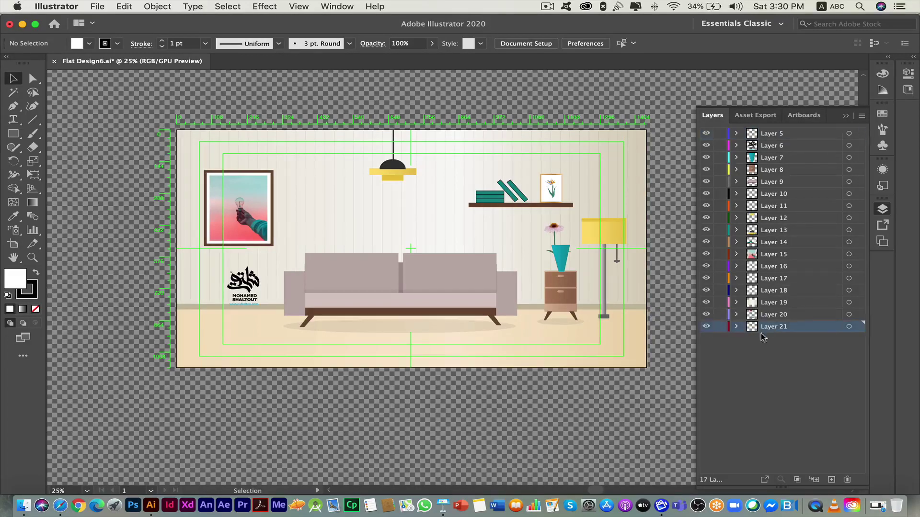
{"action": "left_click", "coordinate": [706, 326]}
{"action": "left_click", "coordinate": [706, 326]}
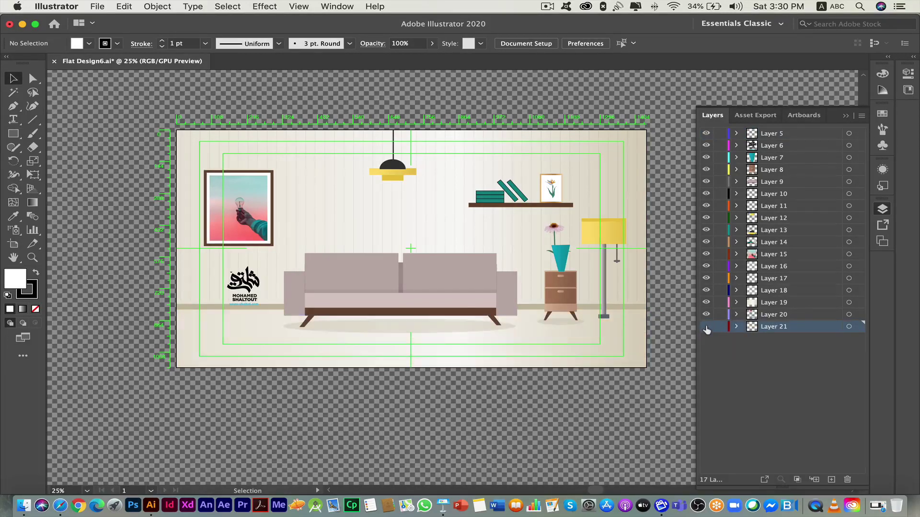
{"action": "left_click", "coordinate": [706, 314]}
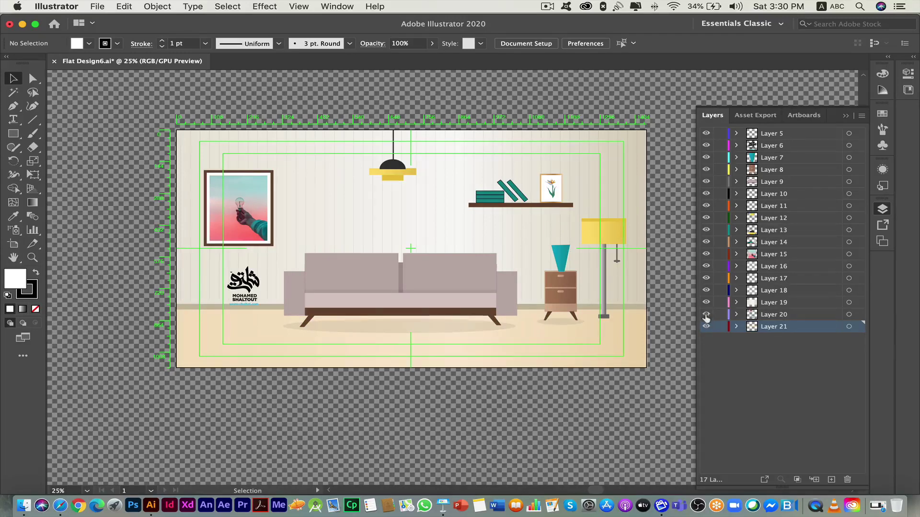
{"action": "left_click", "coordinate": [707, 315]}
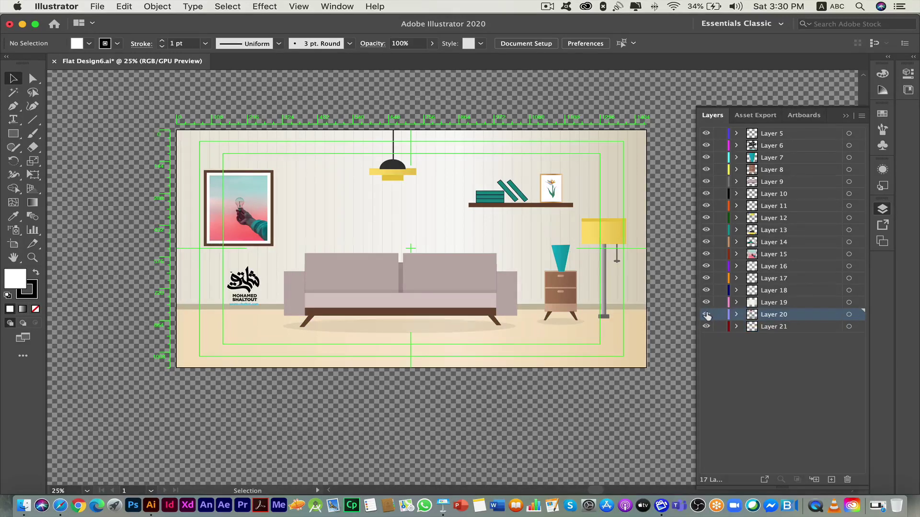
{"action": "left_click", "coordinate": [564, 258]}
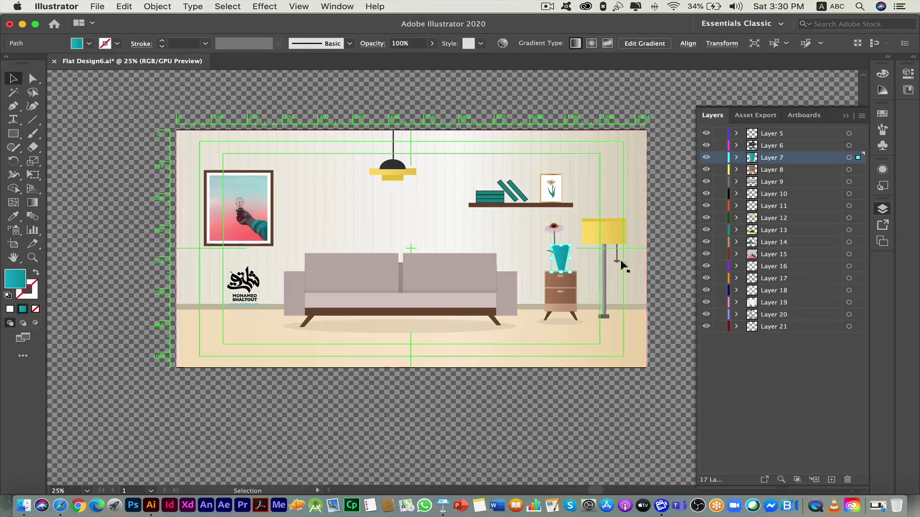
Nest Layer 20 inside Layer 7 beneath the vase path and collapse Layer 7
{"action": "left_click", "coordinate": [801, 315]}
{"action": "left_click_drag", "start_coordinate": [806, 316], "coordinate": [767, 158]}
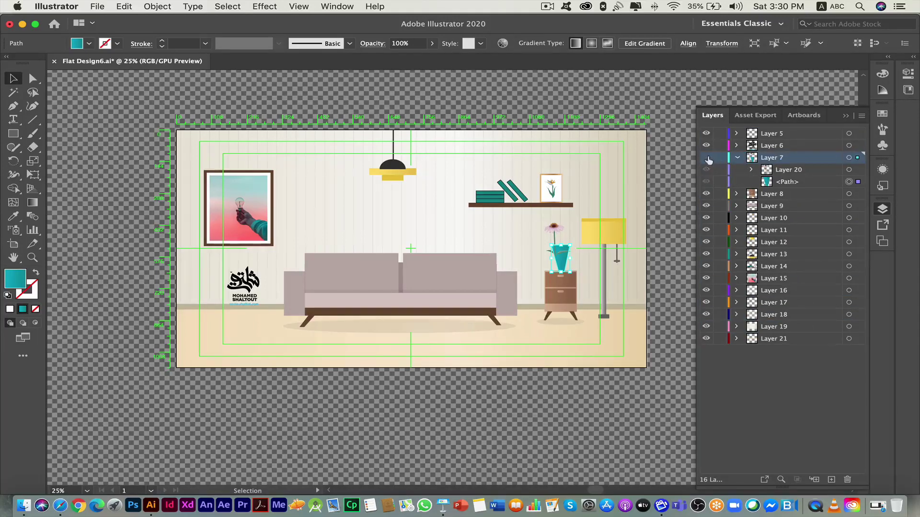
{"action": "key", "text": "ctrl+shift+a"}
{"action": "left_click_drag", "start_coordinate": [787, 169], "coordinate": [806, 186]}
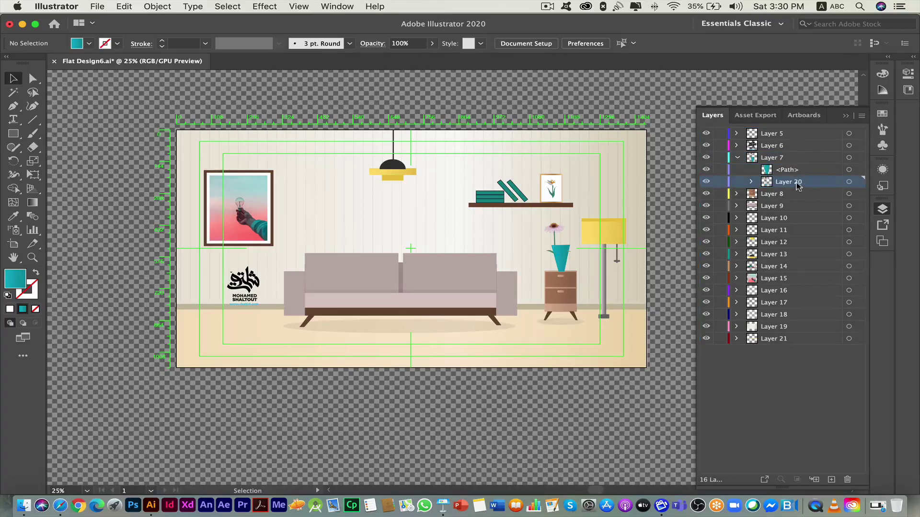
{"action": "left_click", "coordinate": [737, 157]}
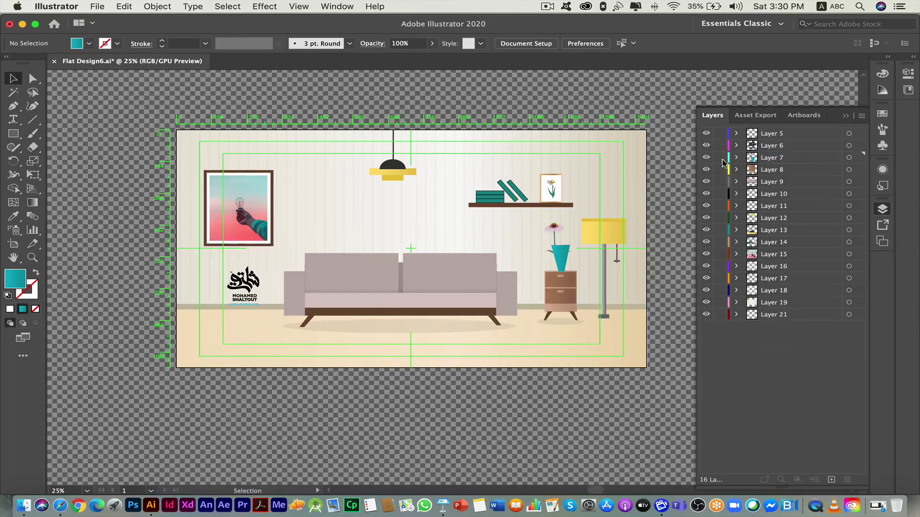
Toggle Layers 7–14 to identify the vase, nightstand, sofa, shadows, lamps and shelf
{"action": "left_click", "coordinate": [706, 158]}
{"action": "left_click", "coordinate": [706, 170]}
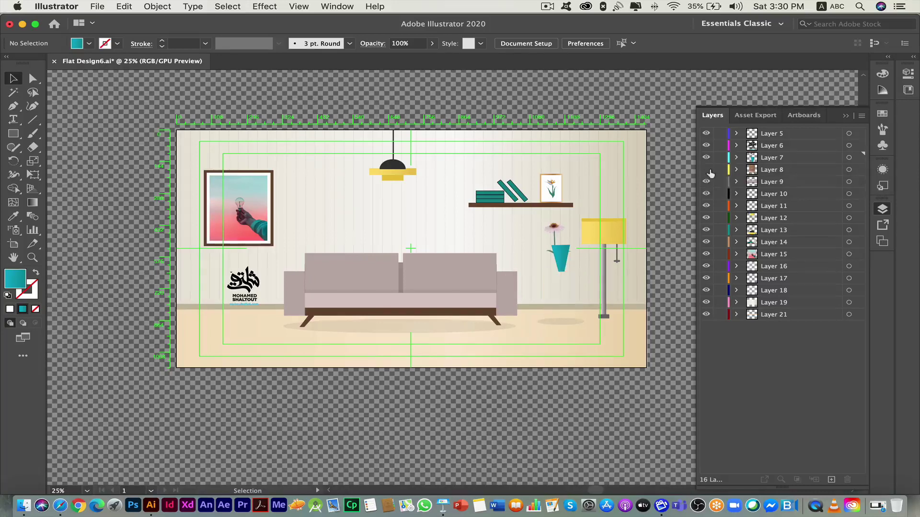
{"action": "left_click", "coordinate": [707, 183]}
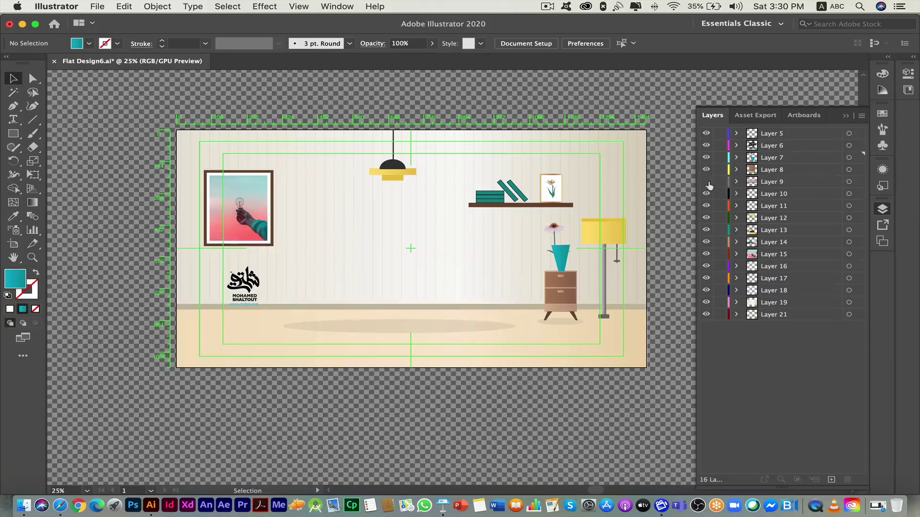
{"action": "left_click", "coordinate": [708, 194]}
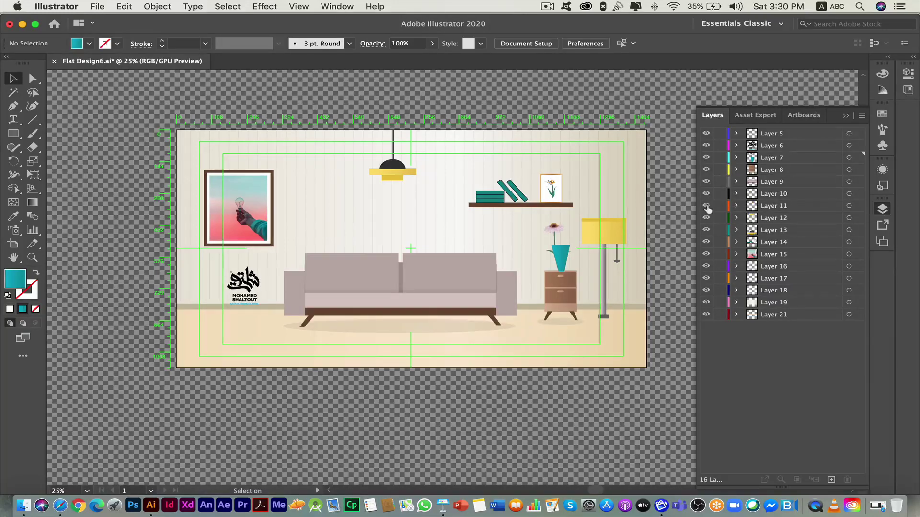
{"action": "left_click", "coordinate": [707, 205]}
{"action": "left_click", "coordinate": [706, 217]}
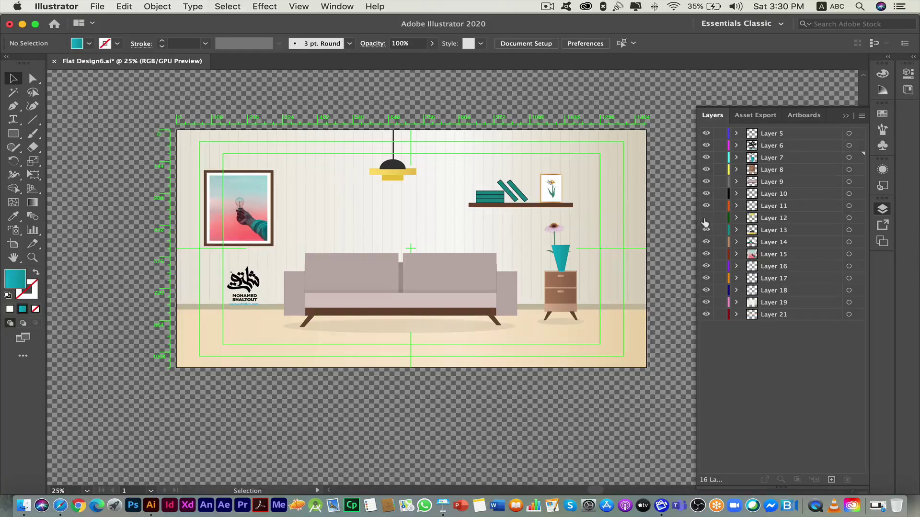
{"action": "left_click", "coordinate": [706, 230]}
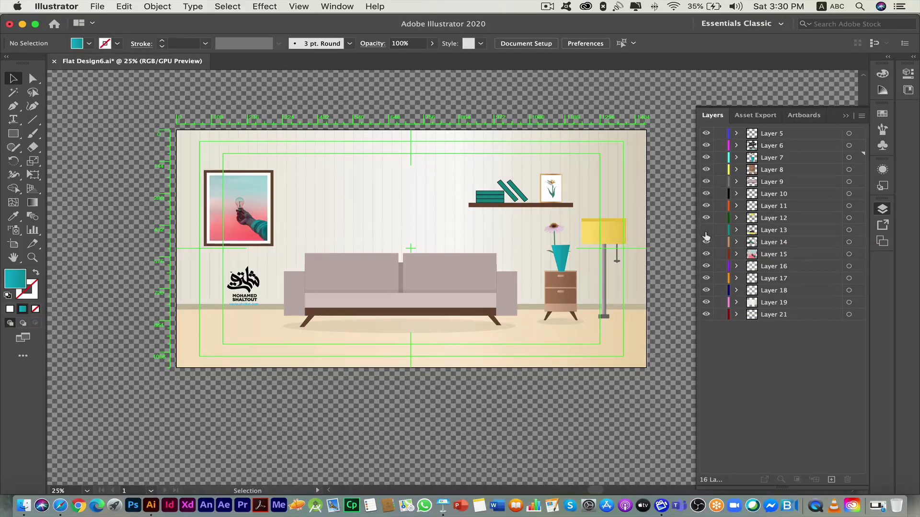
{"action": "left_click", "coordinate": [706, 242]}
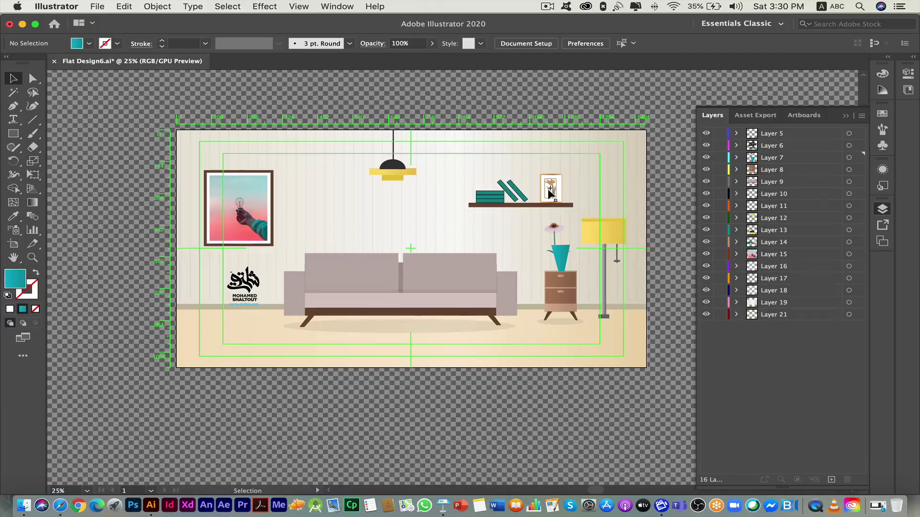
Release the Layer 14 shelf group to layers, then release its inner group into per-item sub-layers
{"action": "left_click", "coordinate": [551, 192]}
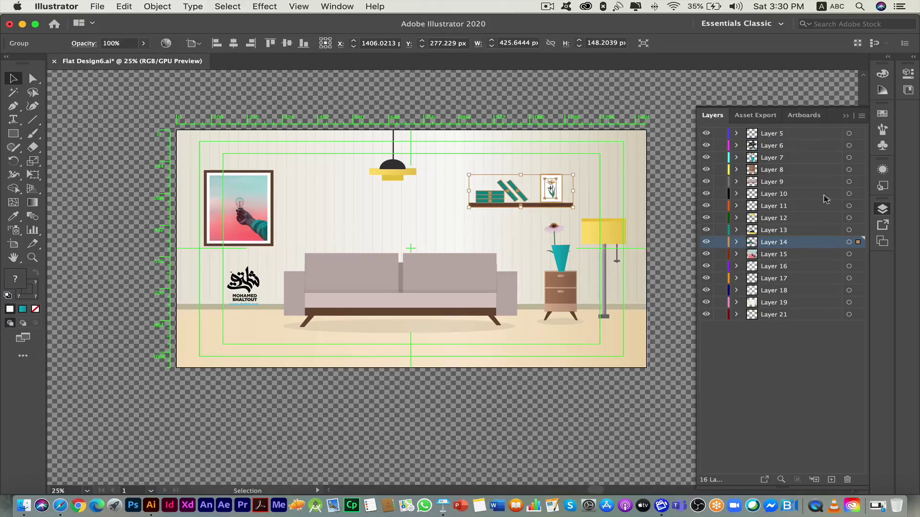
{"action": "left_click", "coordinate": [861, 116]}
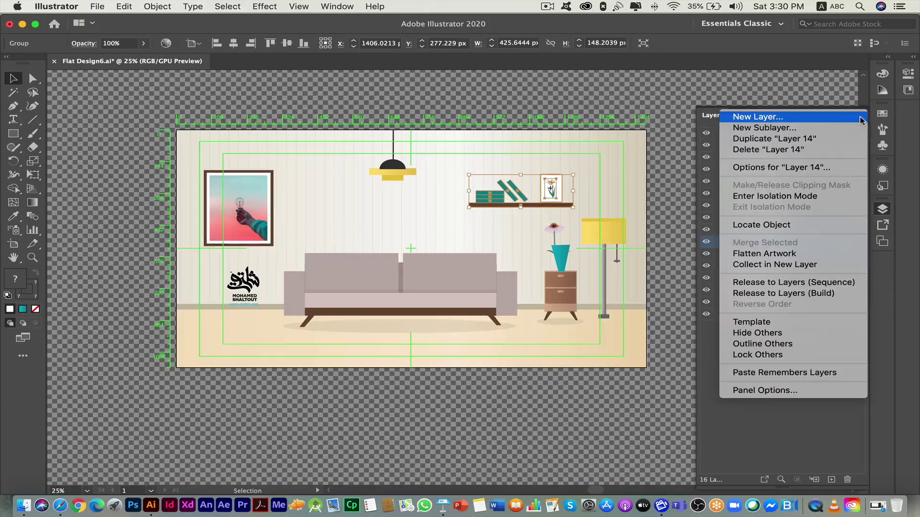
{"action": "left_click", "coordinate": [811, 283]}
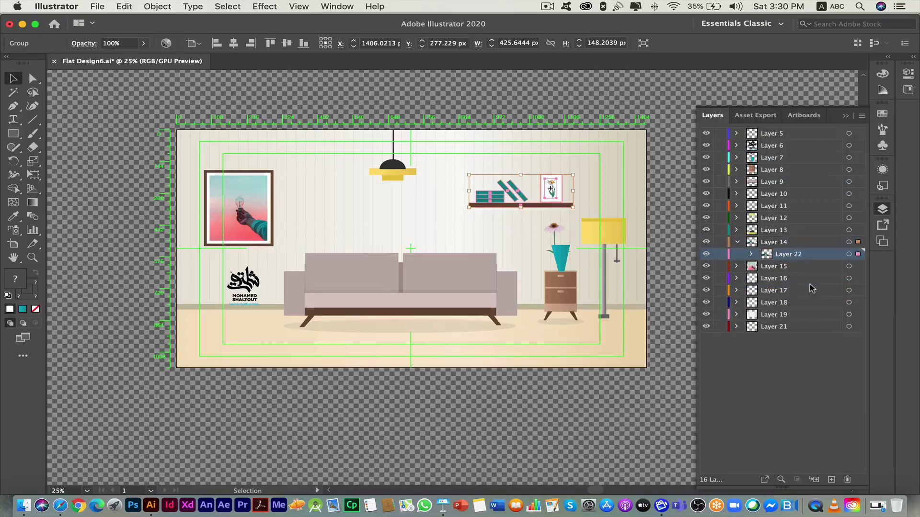
{"action": "left_click", "coordinate": [753, 254]}
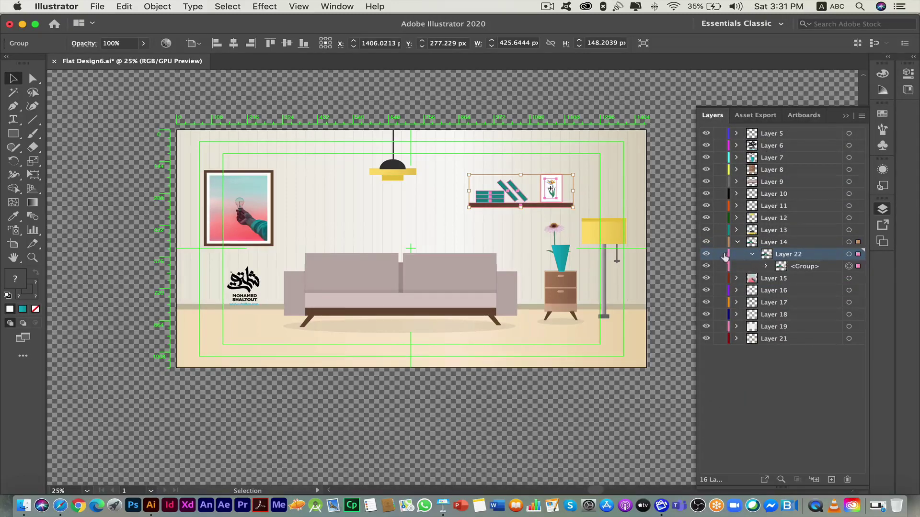
{"action": "left_click", "coordinate": [818, 267]}
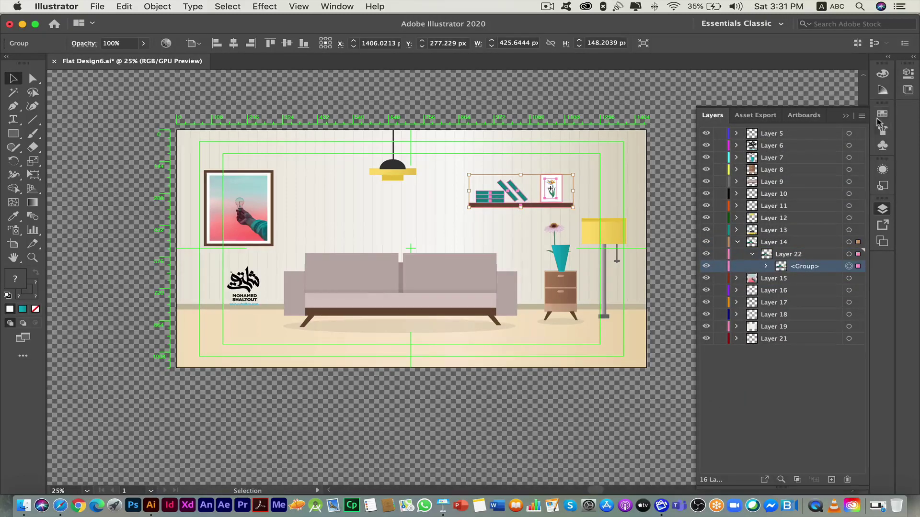
{"action": "left_click", "coordinate": [861, 116]}
{"action": "left_click", "coordinate": [828, 283]}
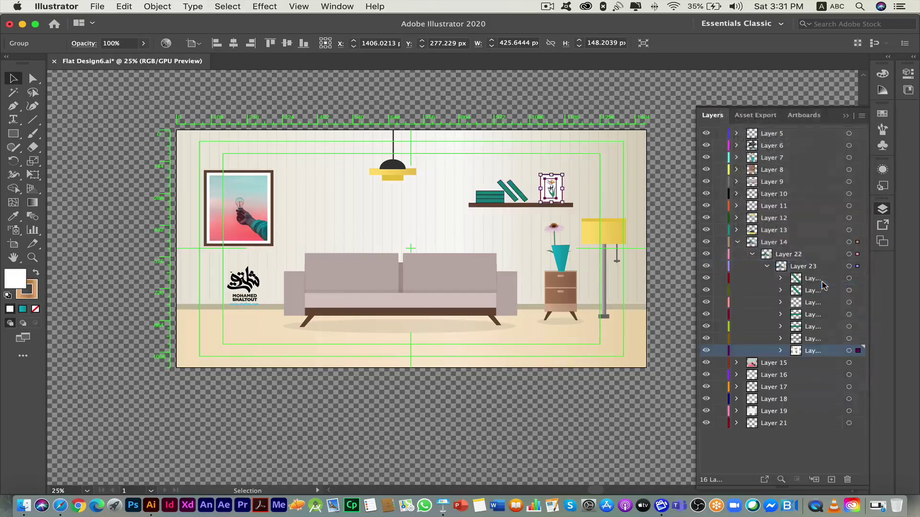
Toggle the slanted books and Layer 15's framed bulb picture to check them, leaving everything visible
{"action": "left_click", "coordinate": [706, 279]}
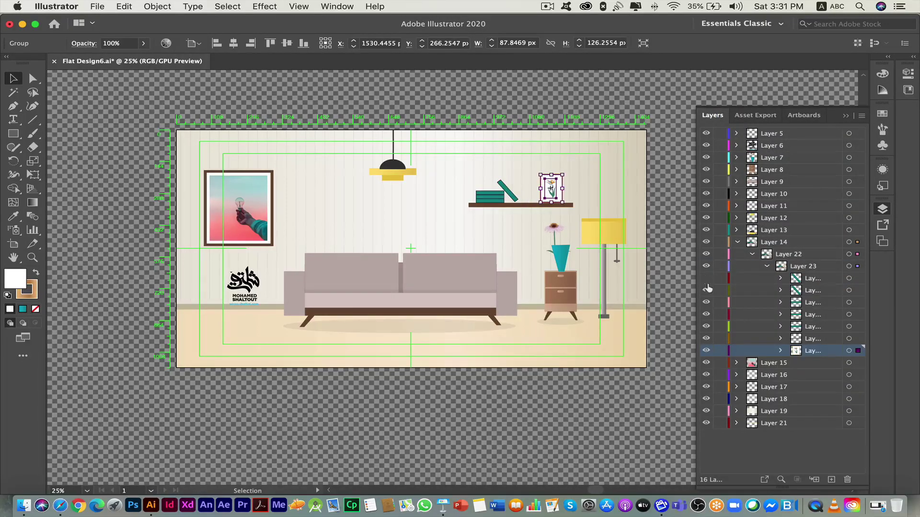
{"action": "left_click", "coordinate": [706, 290]}
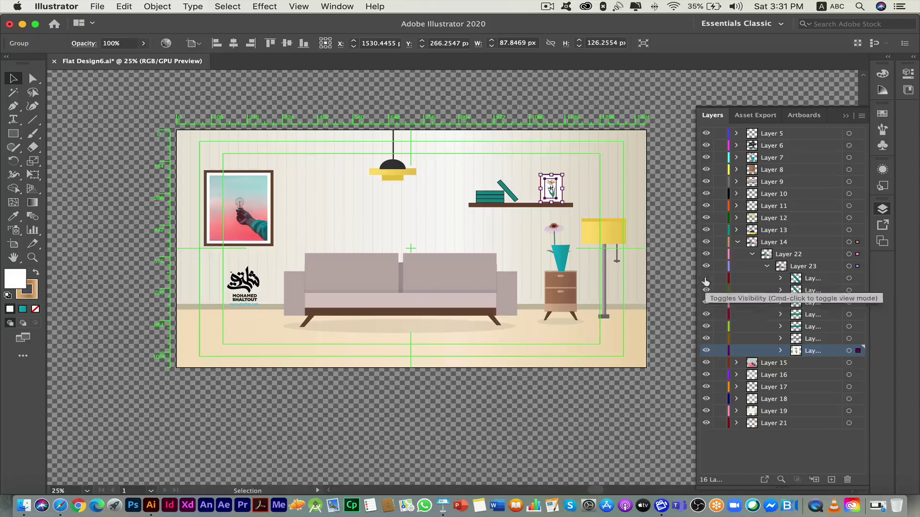
{"action": "left_click", "coordinate": [706, 278]}
{"action": "left_click", "coordinate": [738, 243]}
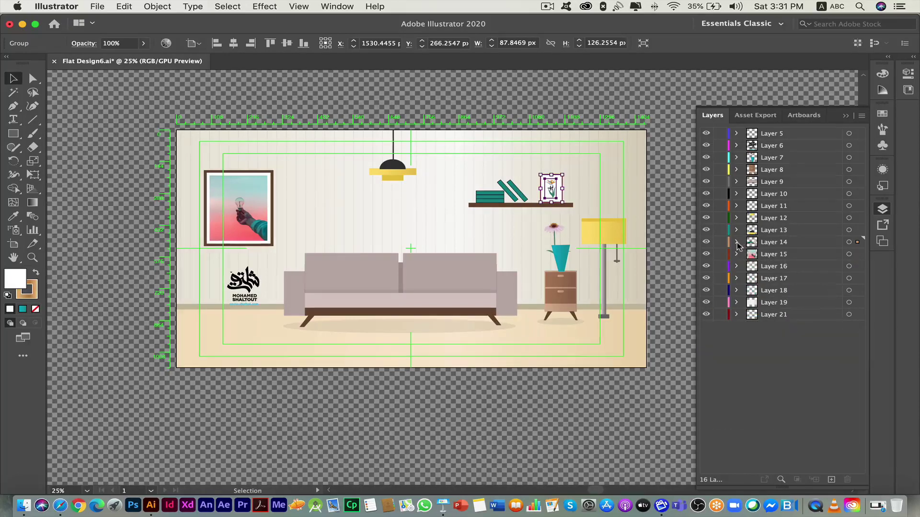
{"action": "left_click", "coordinate": [706, 254]}
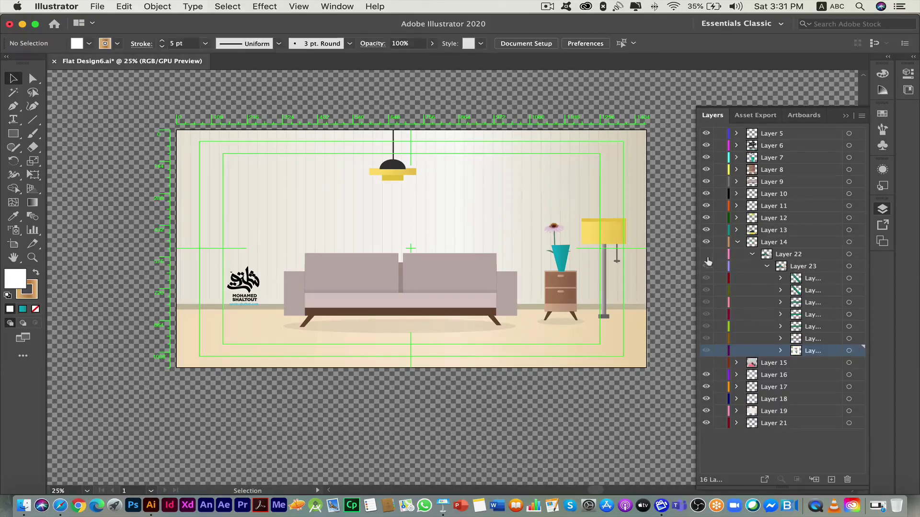
{"action": "left_click", "coordinate": [753, 254]}
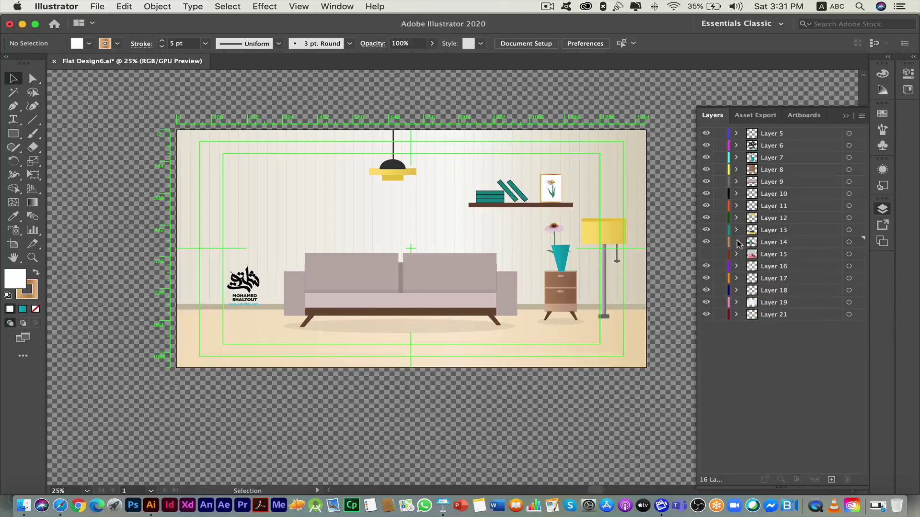
{"action": "left_click", "coordinate": [706, 254]}
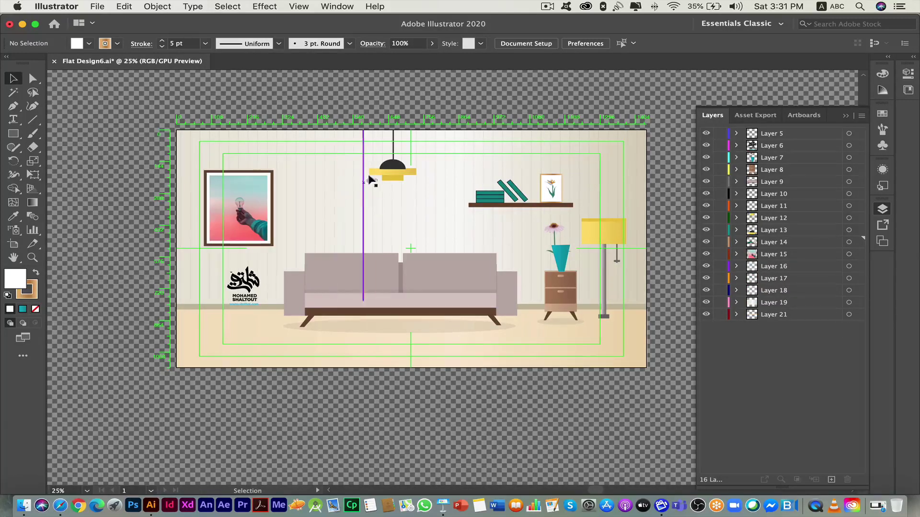
Select the lamp, right-wall stripes and left-wall stripes on the artboard to find their layers
{"action": "left_click", "coordinate": [383, 170]}
{"action": "left_click", "coordinate": [465, 167]}
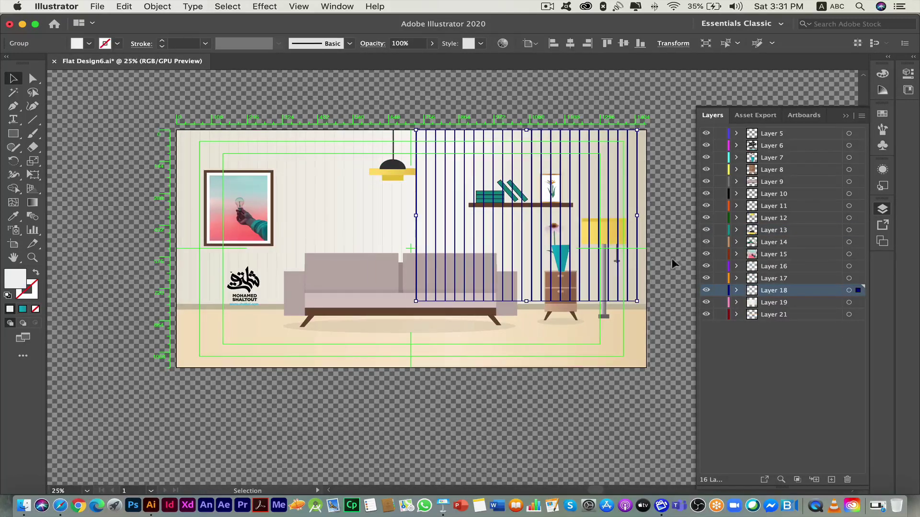
{"action": "left_click", "coordinate": [706, 291]}
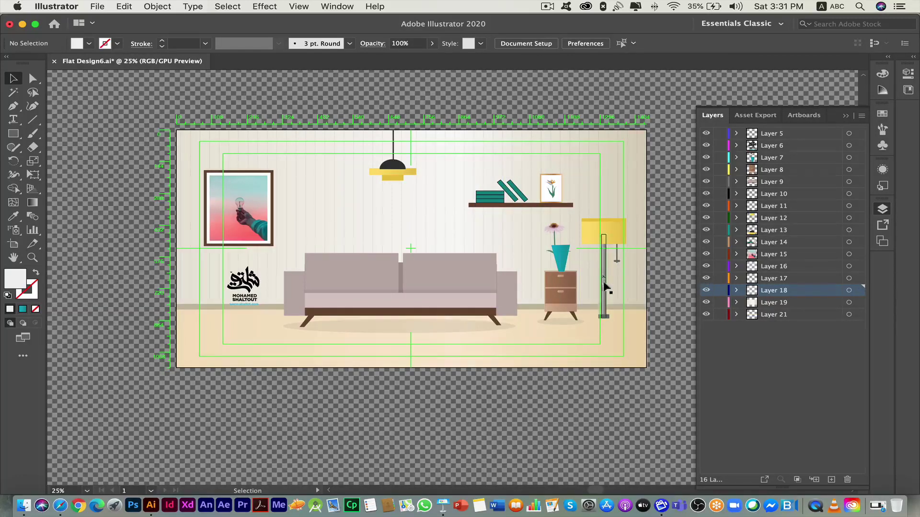
{"action": "left_click", "coordinate": [467, 212]}
{"action": "left_click_drag", "start_coordinate": [469, 218], "coordinate": [370, 223]}
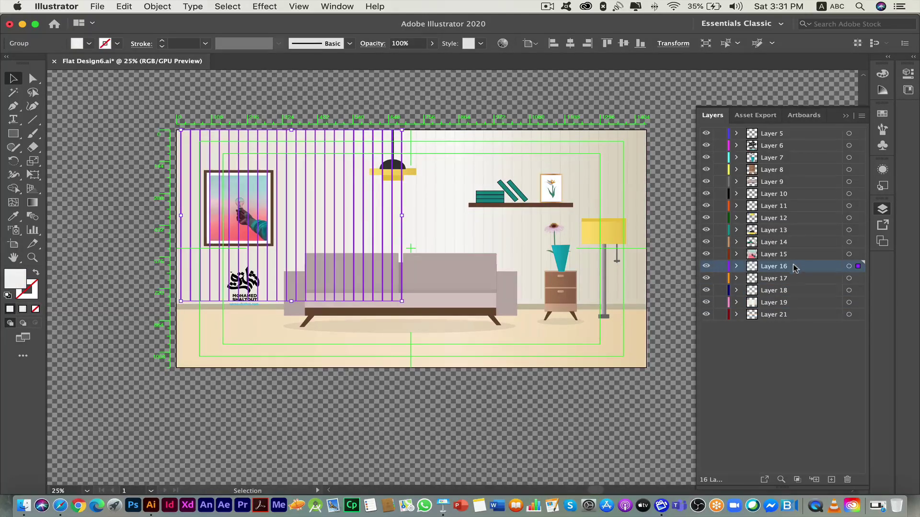
Nest Layer 16's left-wall stripes inside Layer 18 and collapse Layer 18
{"action": "left_click_drag", "start_coordinate": [795, 267], "coordinate": [785, 282]}
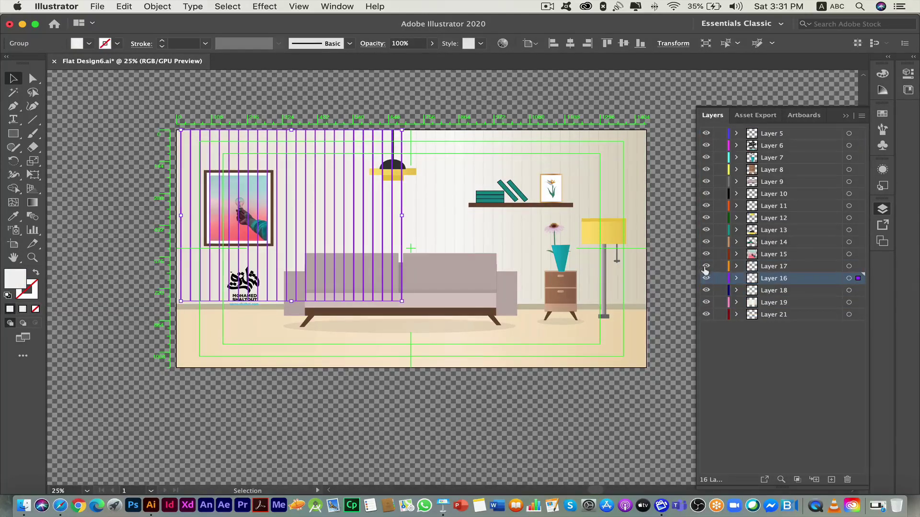
{"action": "left_click", "coordinate": [706, 278]}
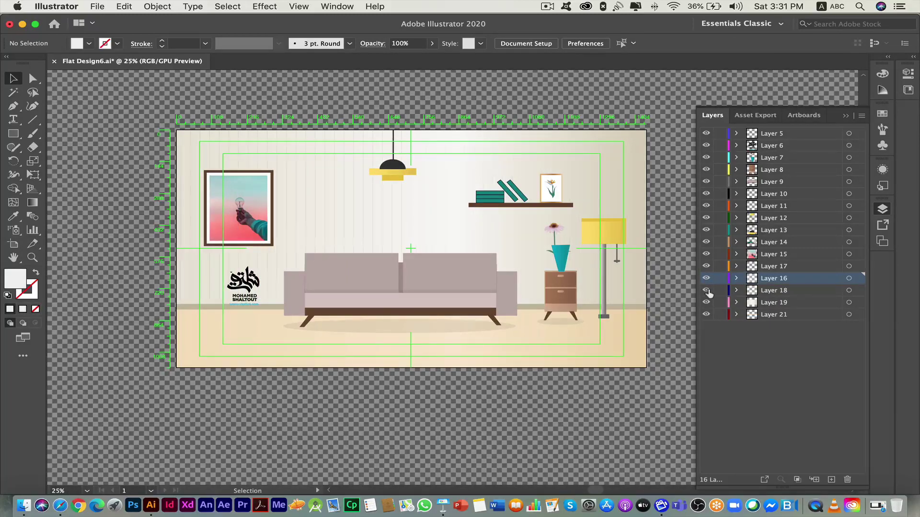
{"action": "left_click", "coordinate": [798, 290]}
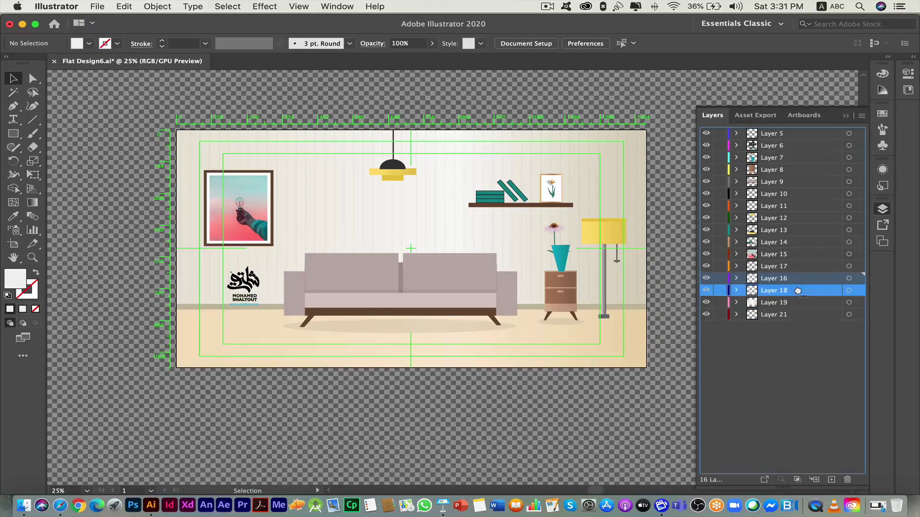
{"action": "left_click_drag", "start_coordinate": [797, 290], "coordinate": [798, 291]}
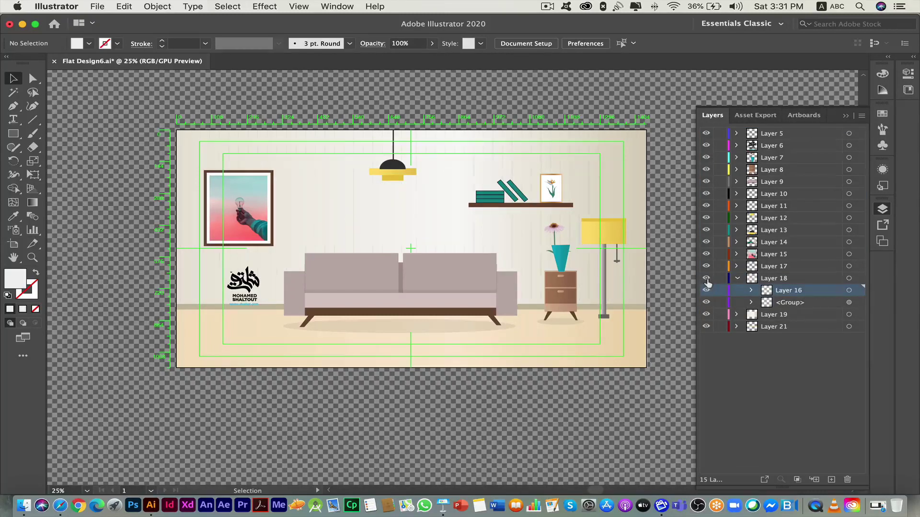
{"action": "left_click", "coordinate": [738, 278]}
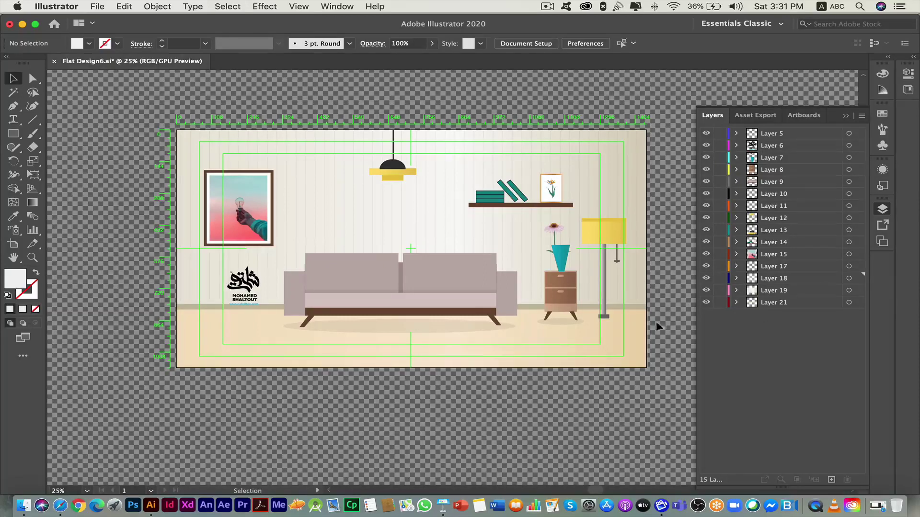
Identify the floor, wall, baseboard and framed-picture layers, then move Layer 15 to the top
{"action": "left_click", "coordinate": [451, 359]}
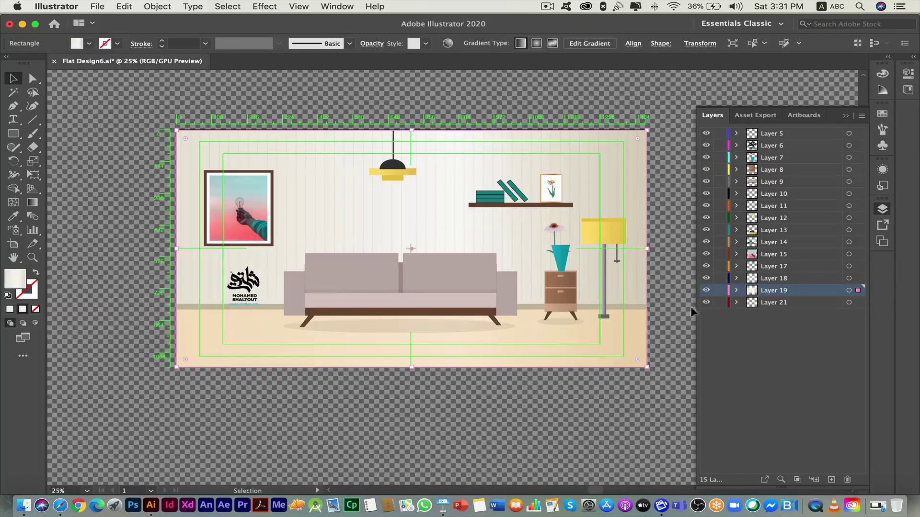
{"action": "left_click", "coordinate": [706, 302]}
{"action": "left_click", "coordinate": [706, 303]}
{"action": "left_click", "coordinate": [706, 291]}
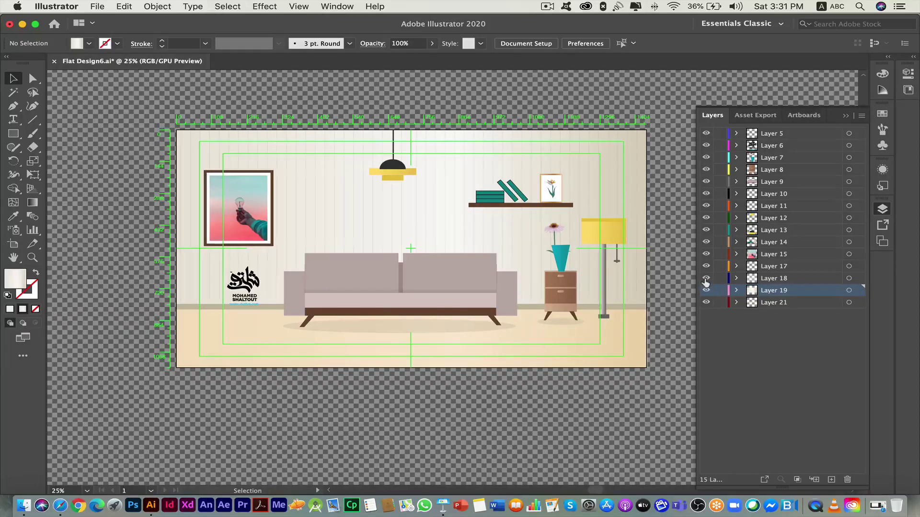
{"action": "left_click", "coordinate": [705, 274]}
{"action": "left_click", "coordinate": [706, 254]}
{"action": "left_click_drag", "start_coordinate": [798, 260], "coordinate": [814, 130]}
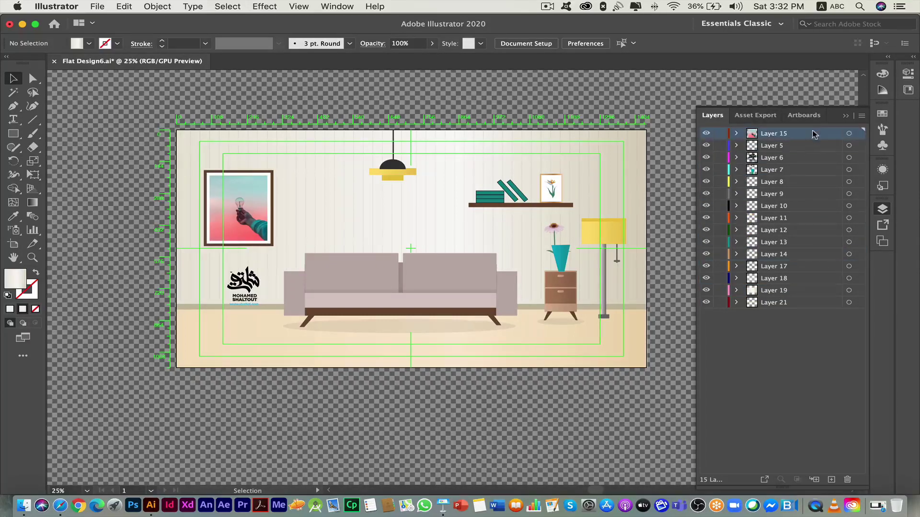
{"action": "left_click", "coordinate": [706, 134]}
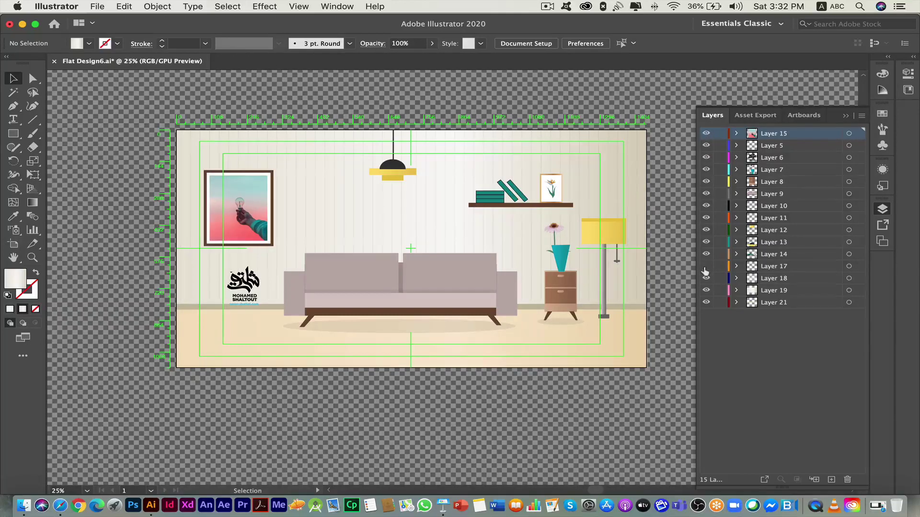
Check the baseboard, shelf and pendant-lamp layers, then move Layer 13 below Layer 14
{"action": "left_click", "coordinate": [707, 266]}
{"action": "left_click", "coordinate": [706, 254]}
{"action": "left_click", "coordinate": [706, 242]}
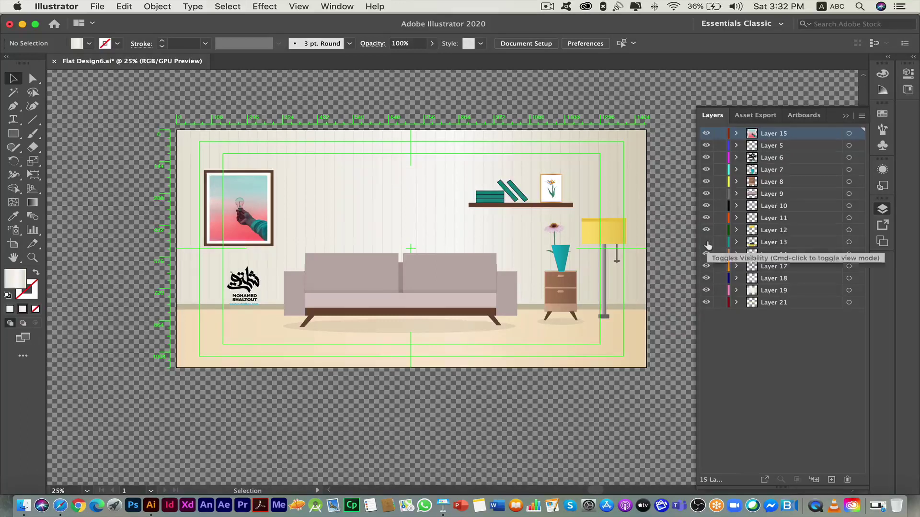
{"action": "left_click_drag", "start_coordinate": [784, 243], "coordinate": [788, 262]}
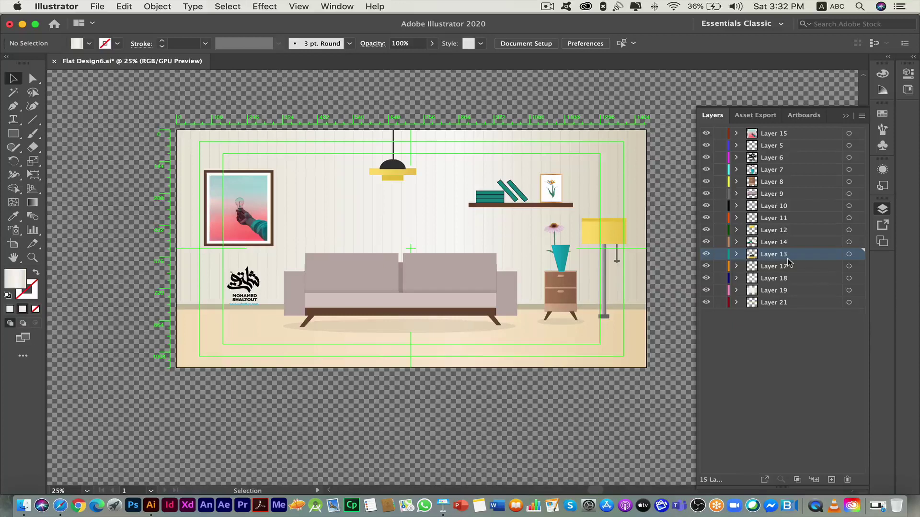
Move the sofa's Layer 9 below Layer 10, then hide Layer 15's framed picture
{"action": "left_click", "coordinate": [402, 174]}
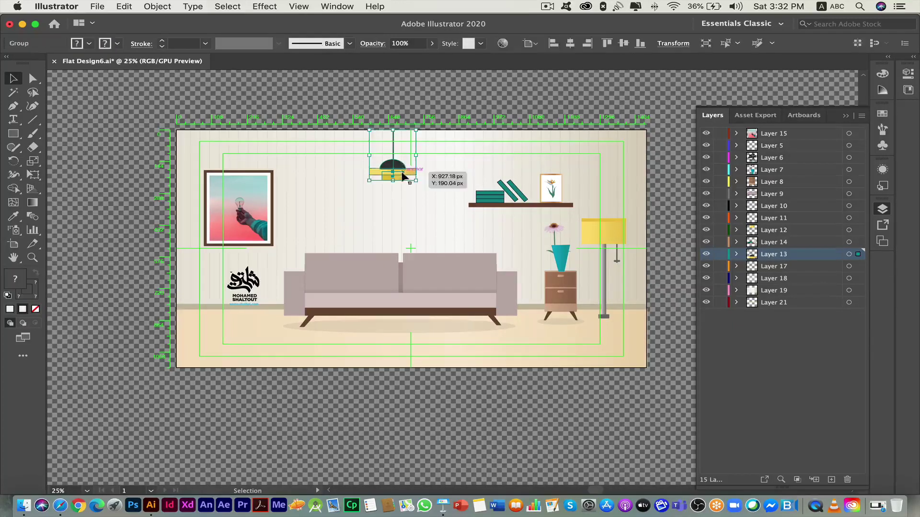
{"action": "left_click", "coordinate": [501, 291]}
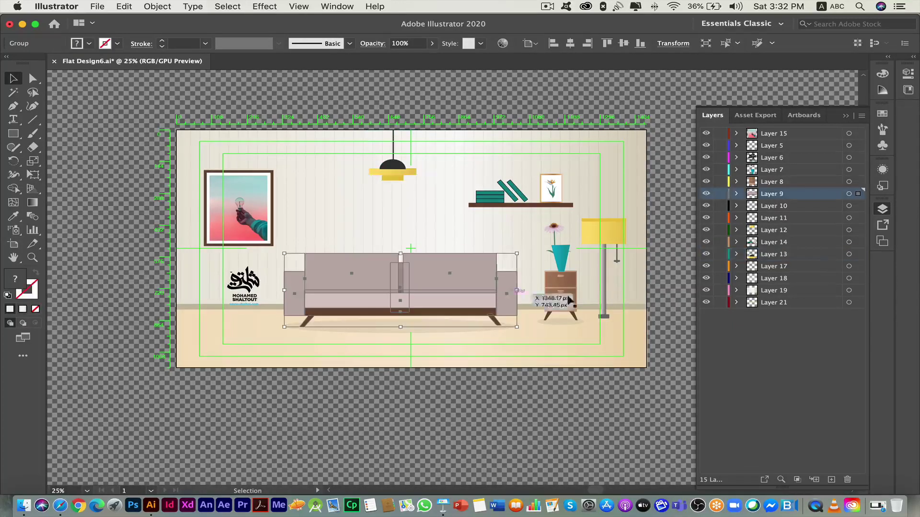
{"action": "left_click_drag", "start_coordinate": [798, 196], "coordinate": [796, 216]}
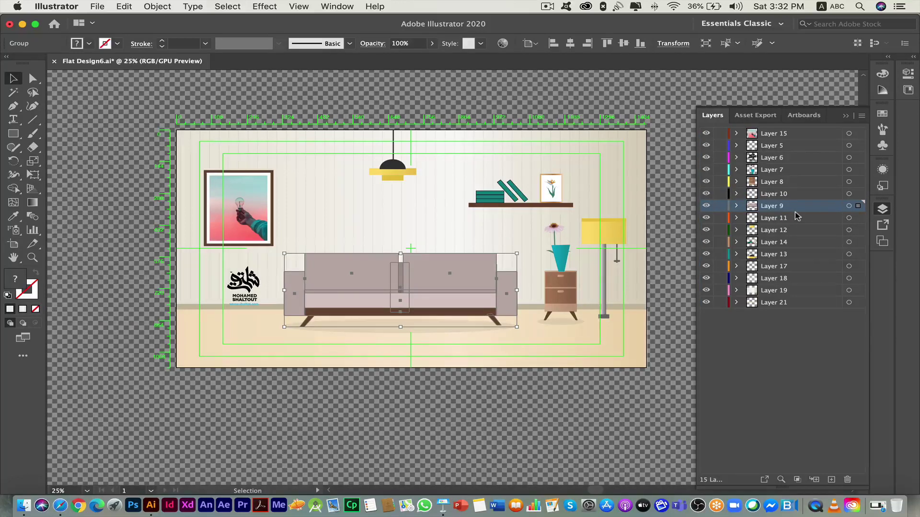
{"action": "left_click", "coordinate": [97, 266]}
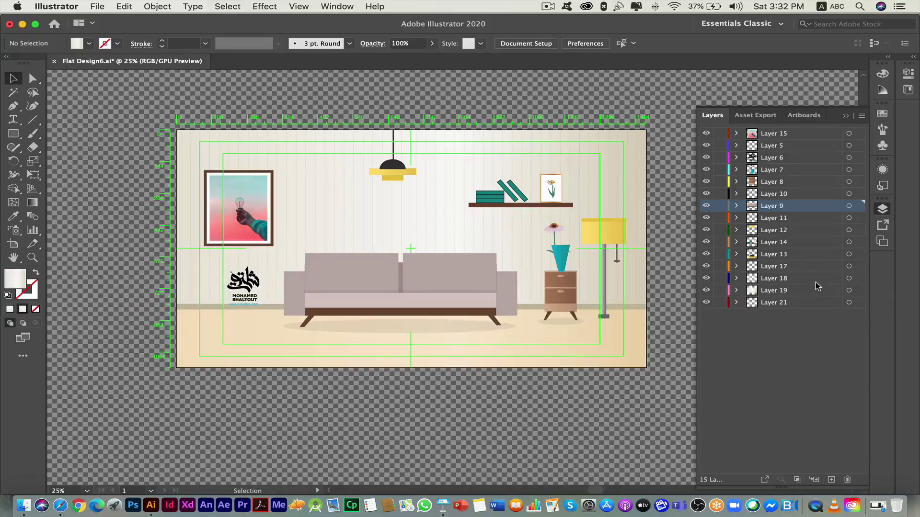
{"action": "left_click", "coordinate": [706, 134]}
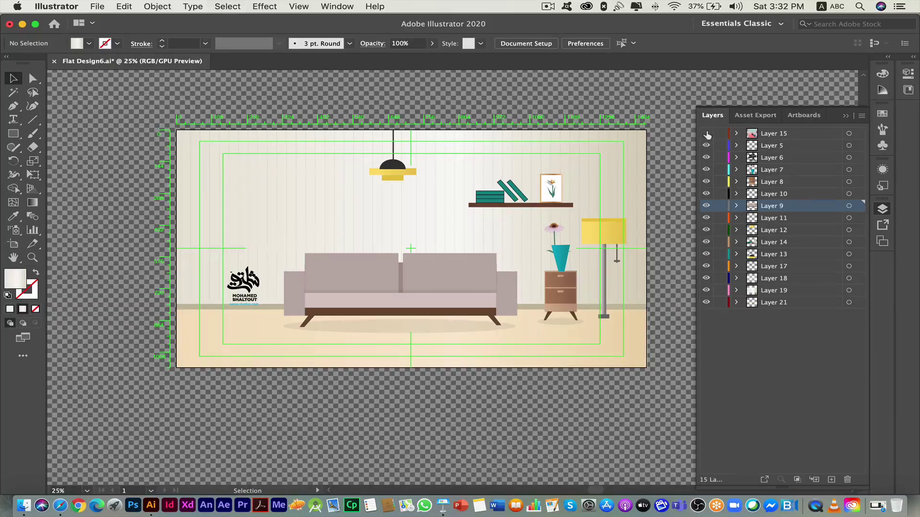
Turn Layer 15 back on so the framed bulb picture shows again
{"action": "left_click", "coordinate": [707, 134]}
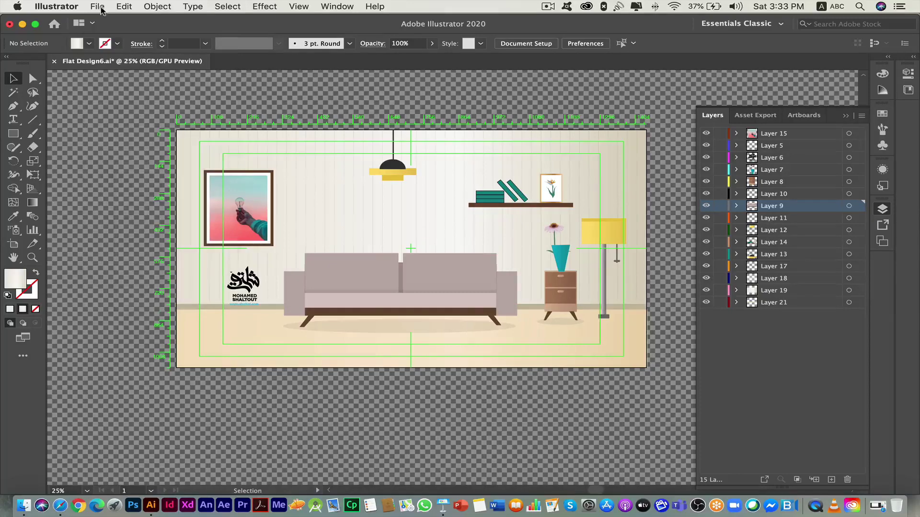
{"action": "left_click", "coordinate": [100, 7]}
{"action": "left_click", "coordinate": [123, 104]}
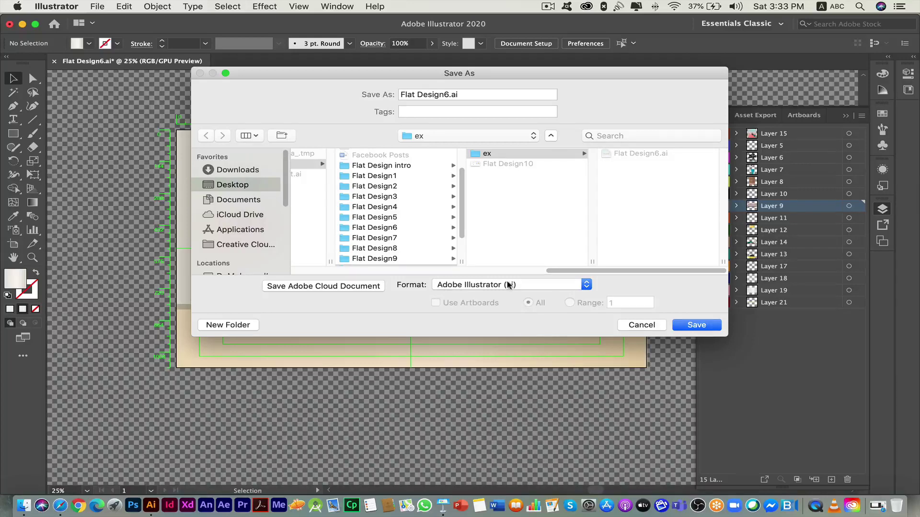
{"action": "left_click", "coordinate": [643, 324]}
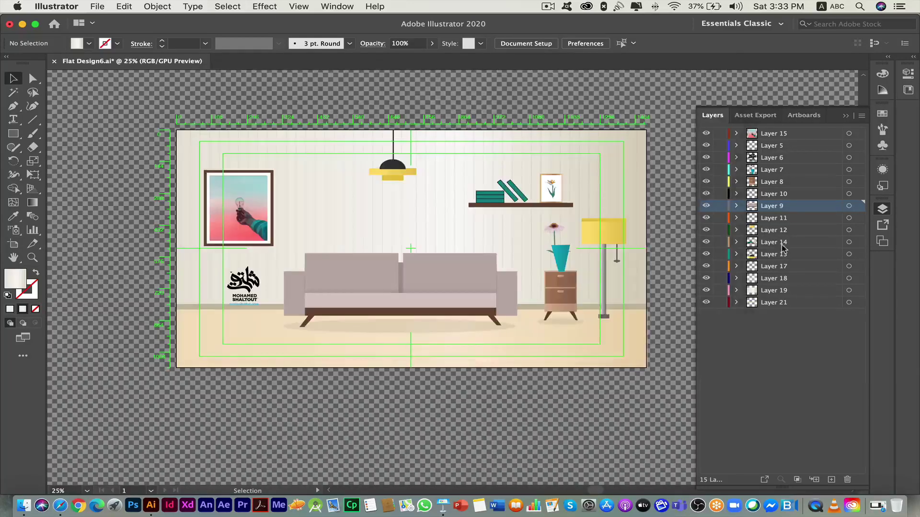